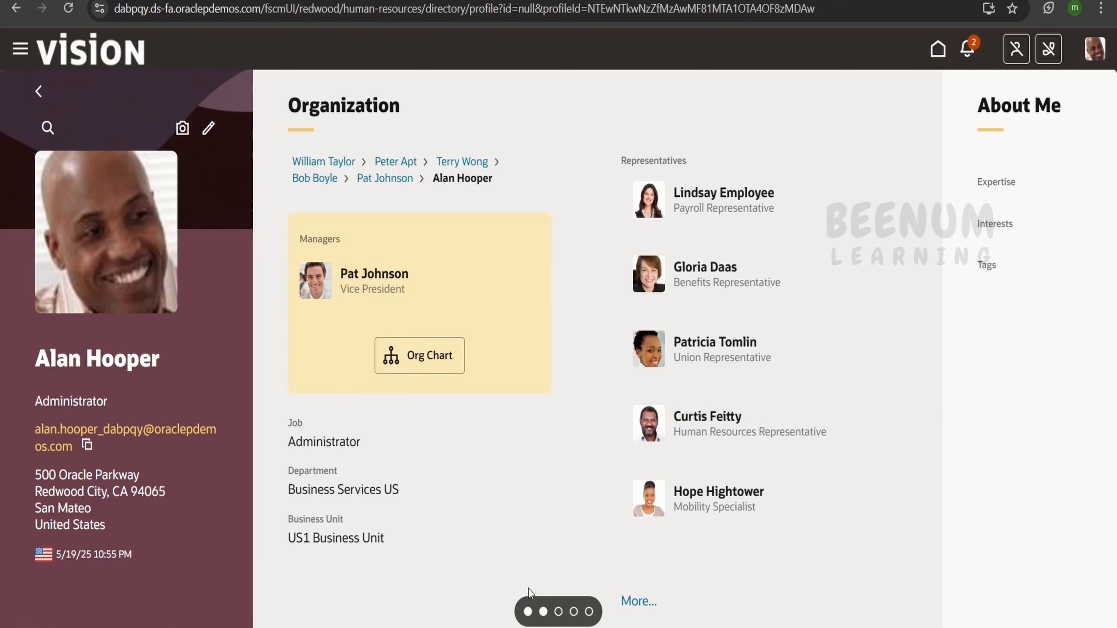
Step: Browse the employee profile's cards from Organization through Experience and return to the first card
click(558, 611)
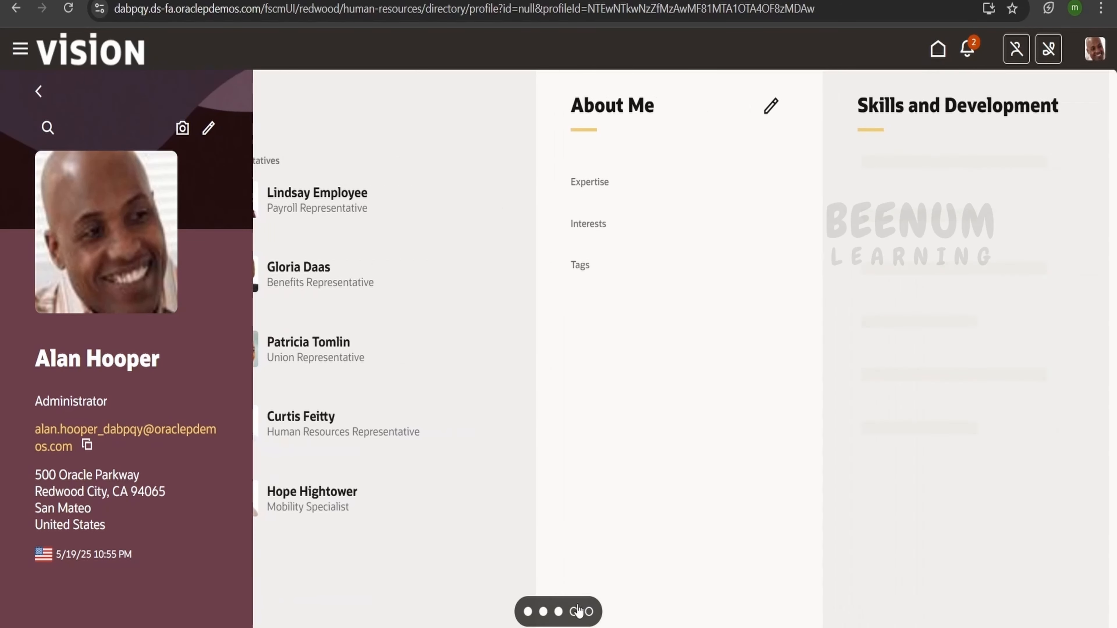
click(574, 612)
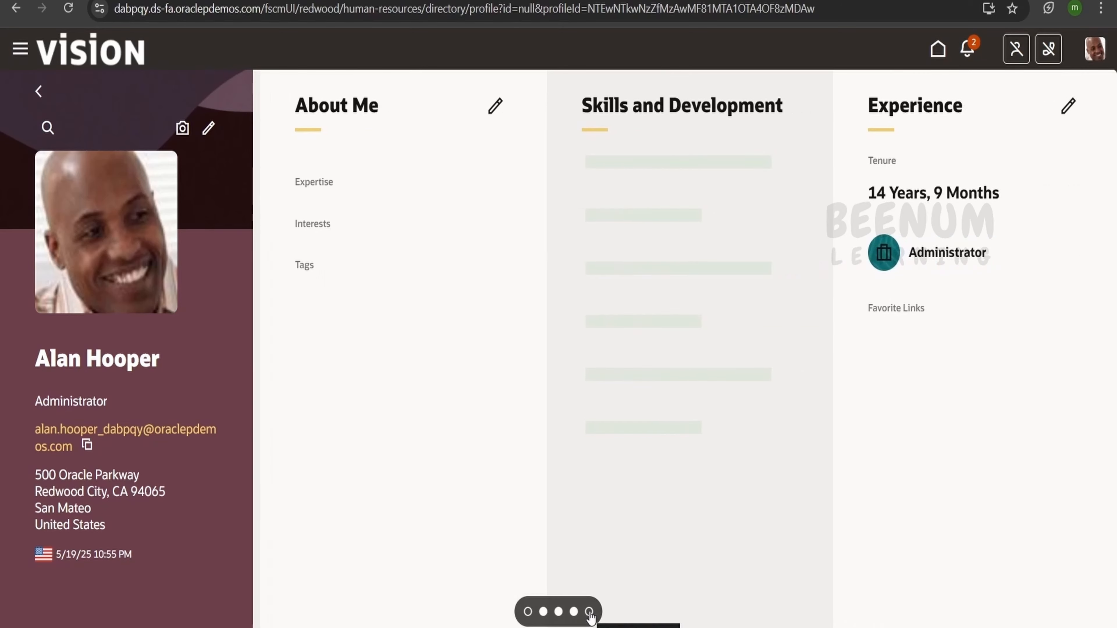
click(589, 612)
click(527, 612)
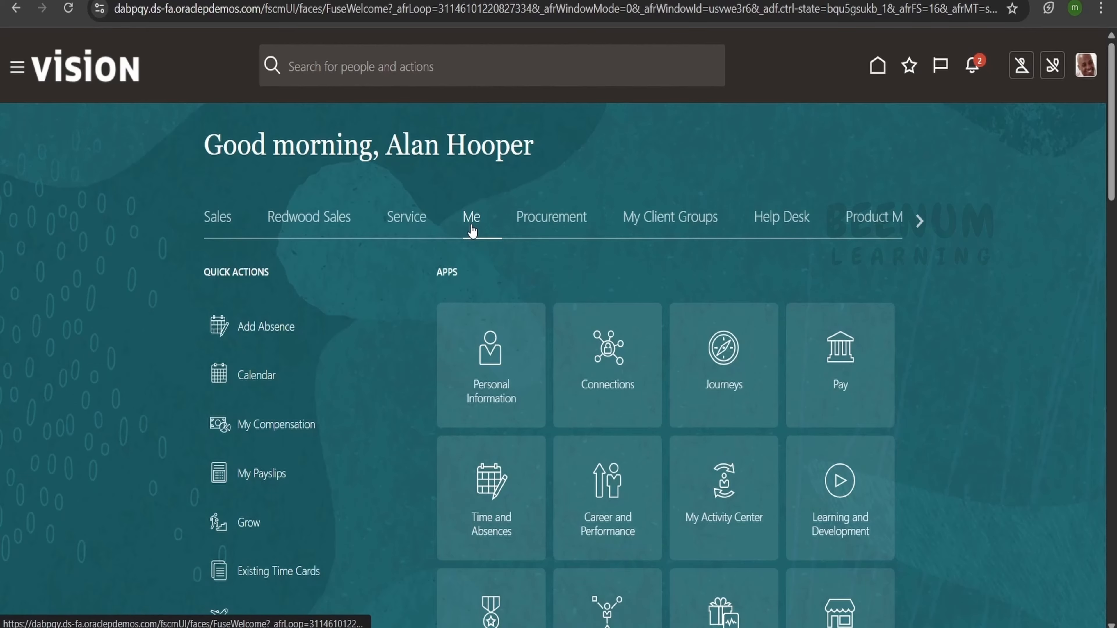
Step: Open Connections, search for the employee's first name and open the profile of the Redwood City administrator
click(614, 380)
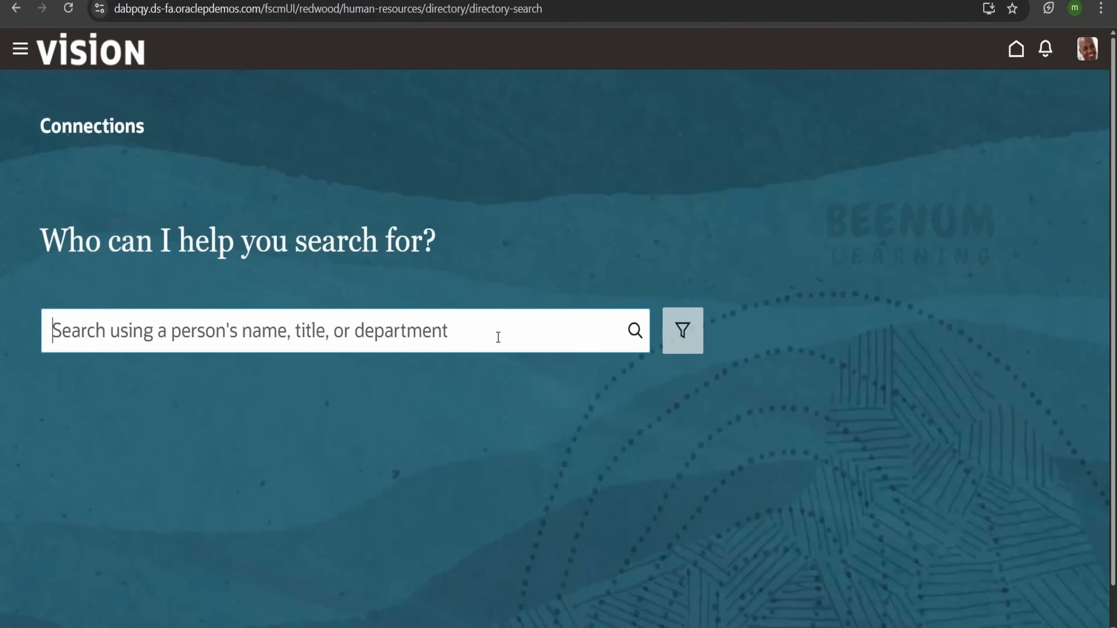
text(alan)
key(Return)
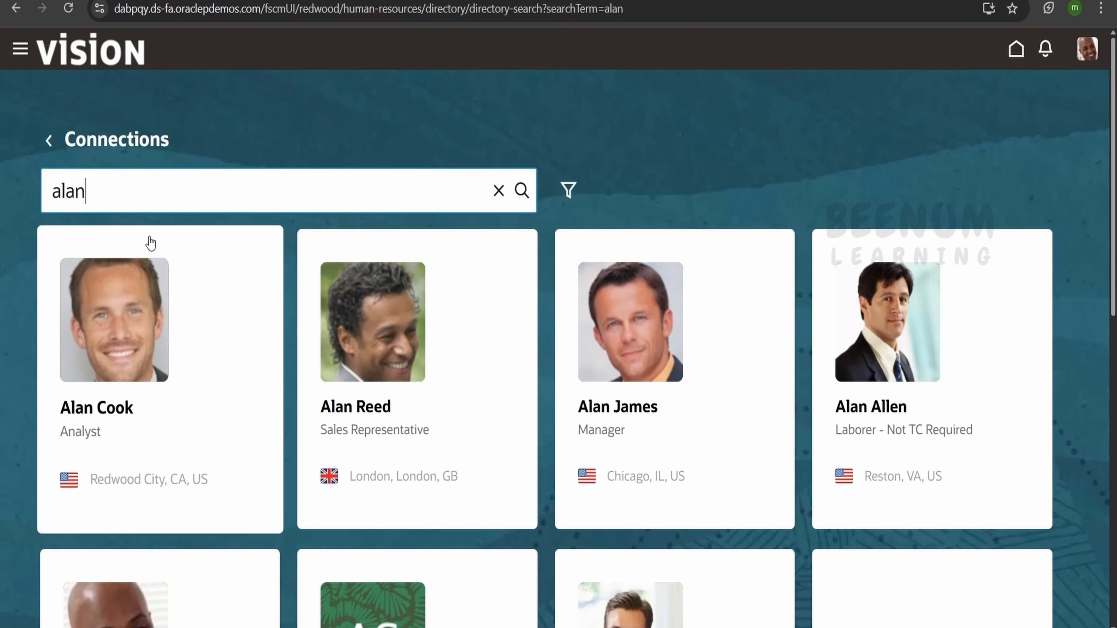
scroll(328, 194, down, 5)
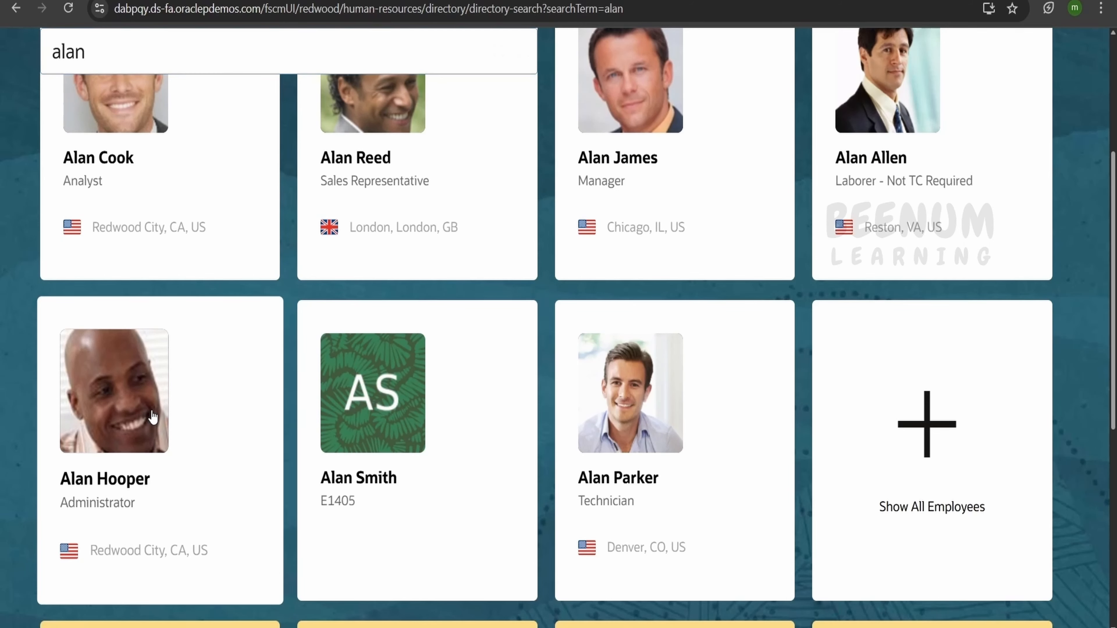
click(152, 416)
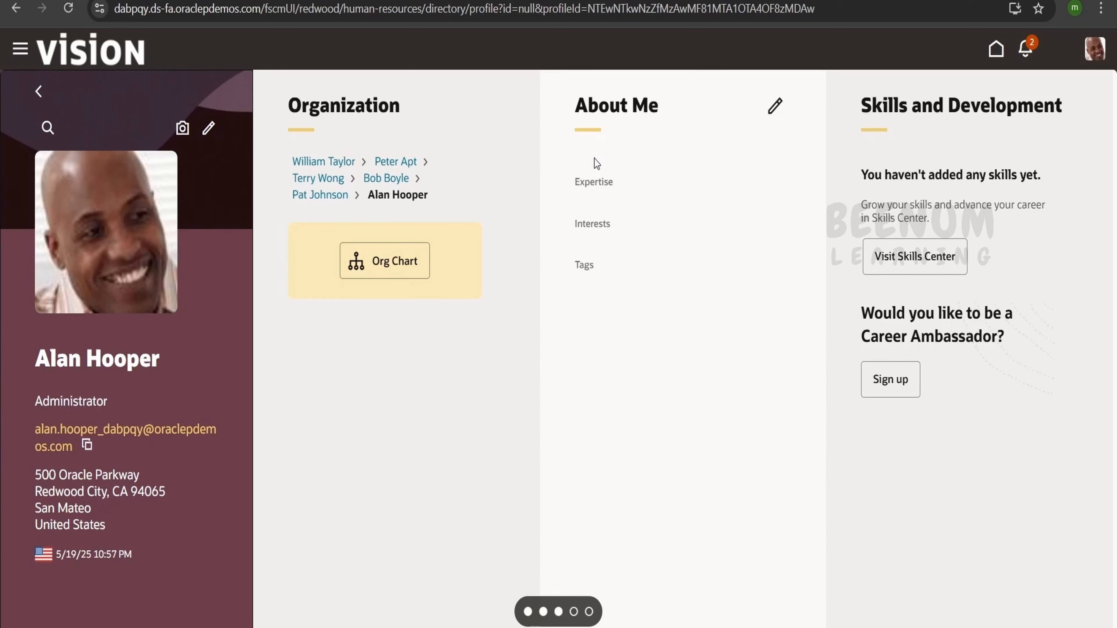
Step: Examine the applications listed in the navigator's Configuration group, then close the navigator
click(20, 49)
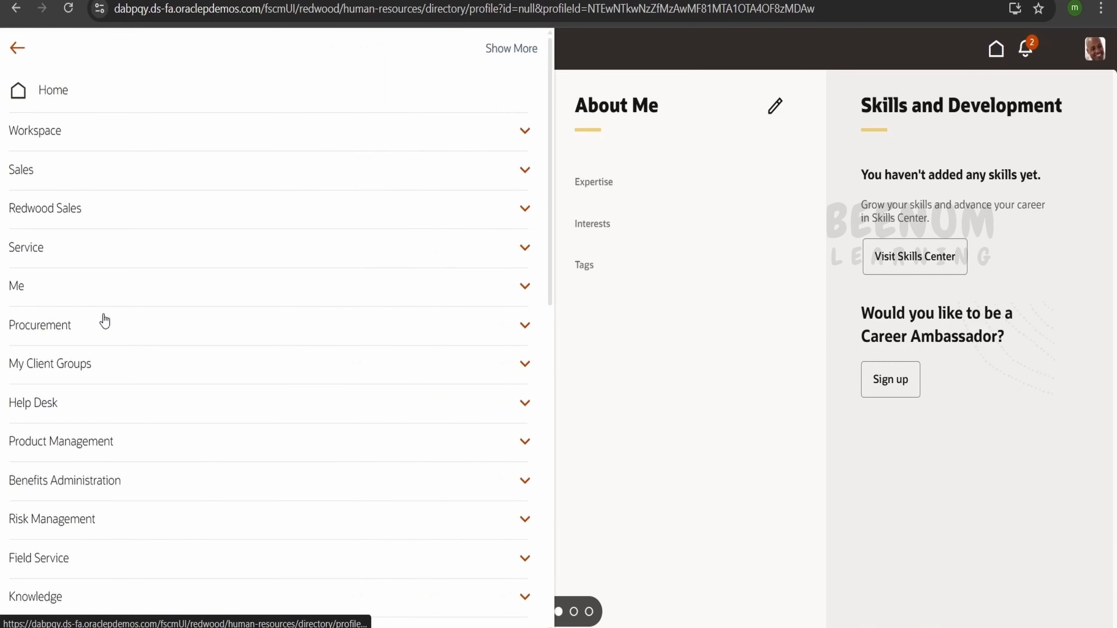
scroll(104, 321, down, 12)
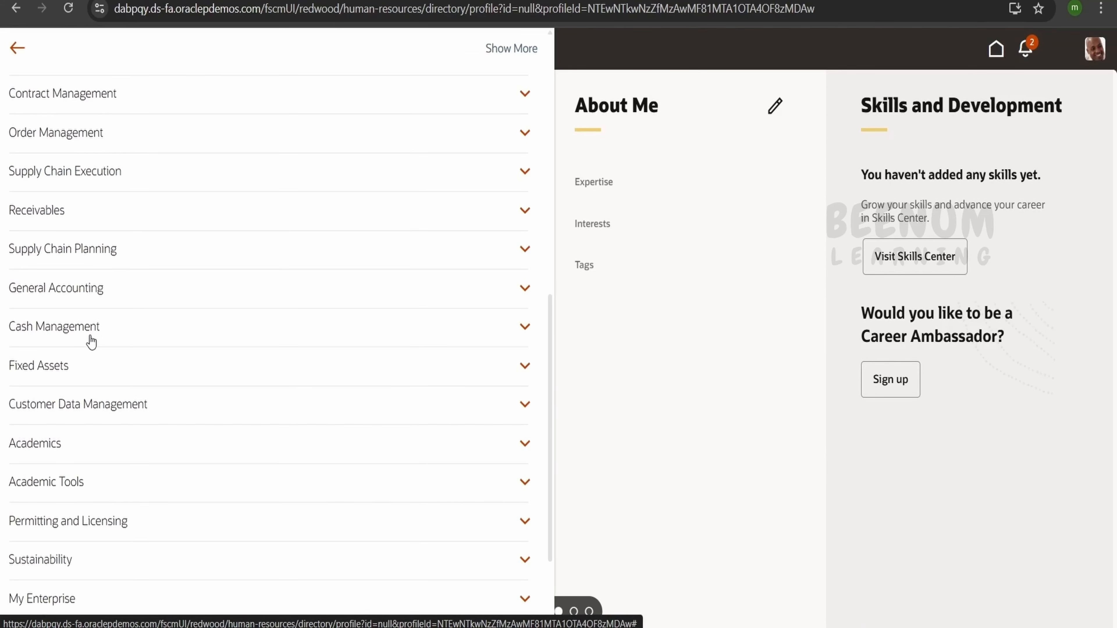
scroll(92, 342, down, 3)
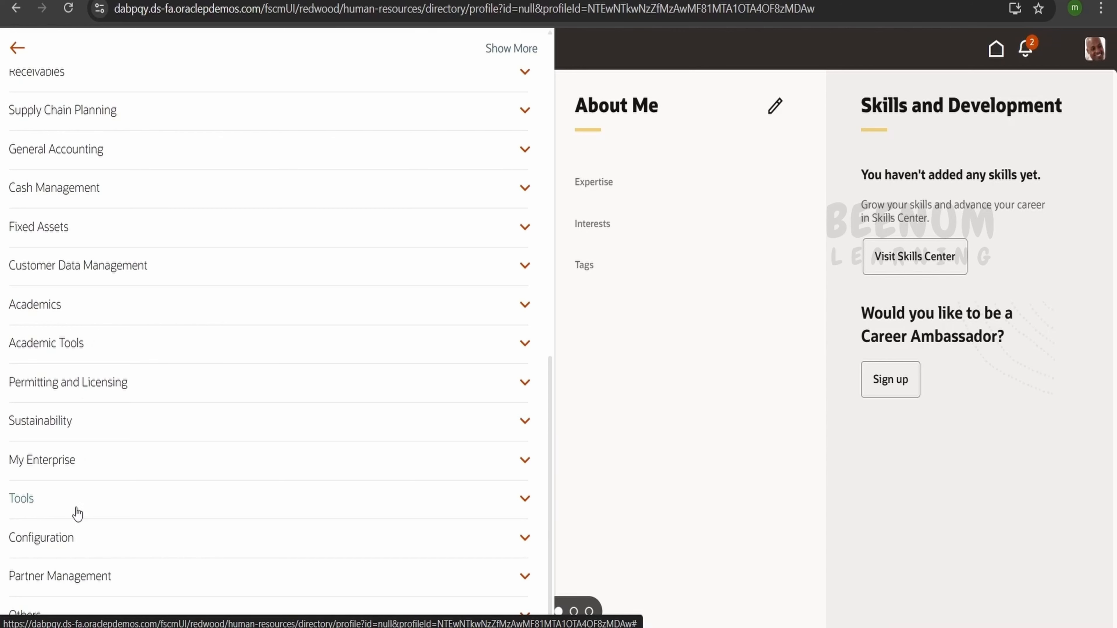
click(87, 543)
scroll(90, 418, down, 1)
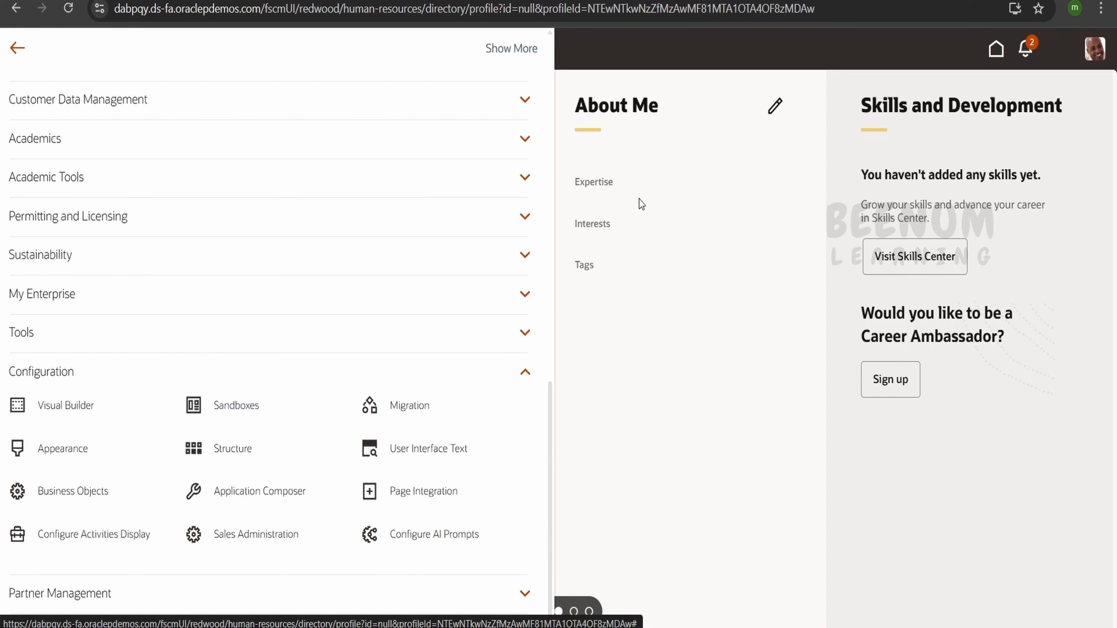
click(781, 421)
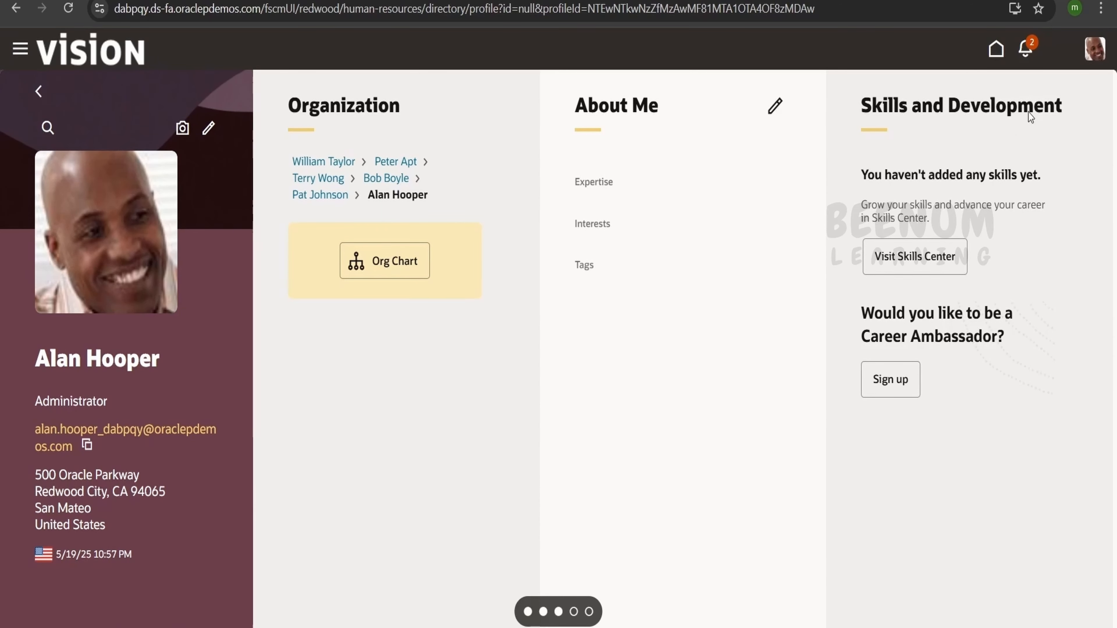
Step: Open the profile page for editing in Visual Builder Studio
click(1094, 49)
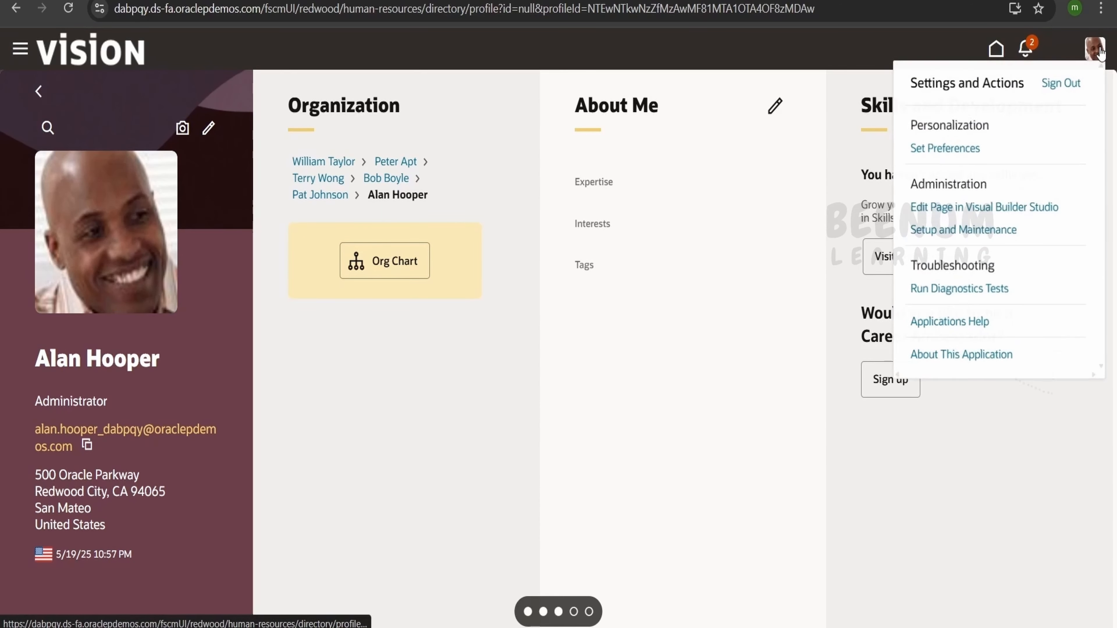
click(940, 211)
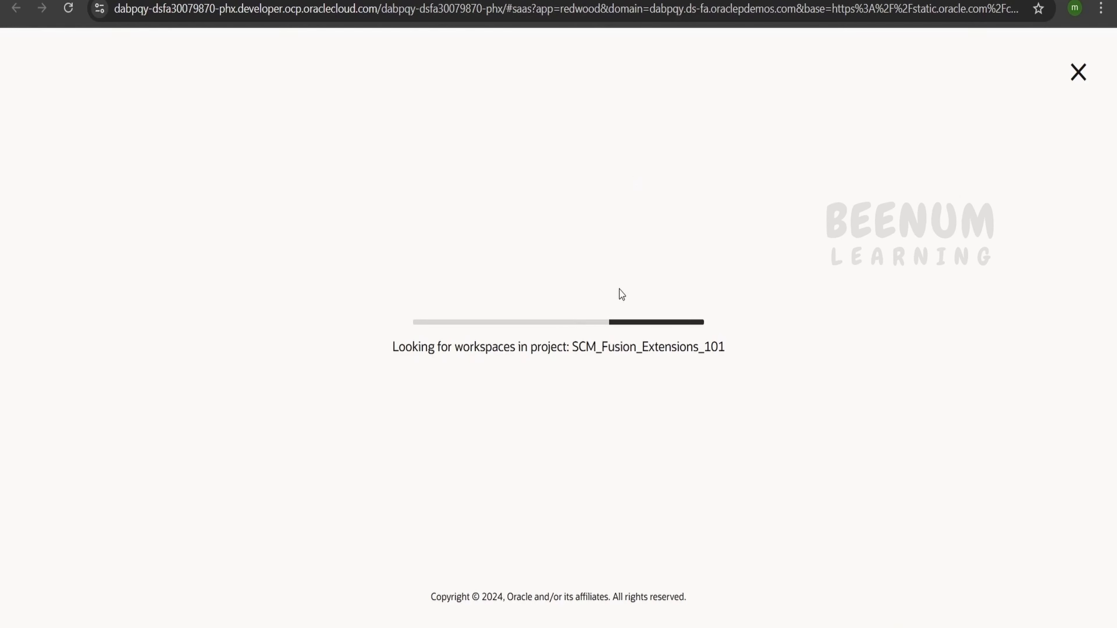
drag(730, 347, 568, 348)
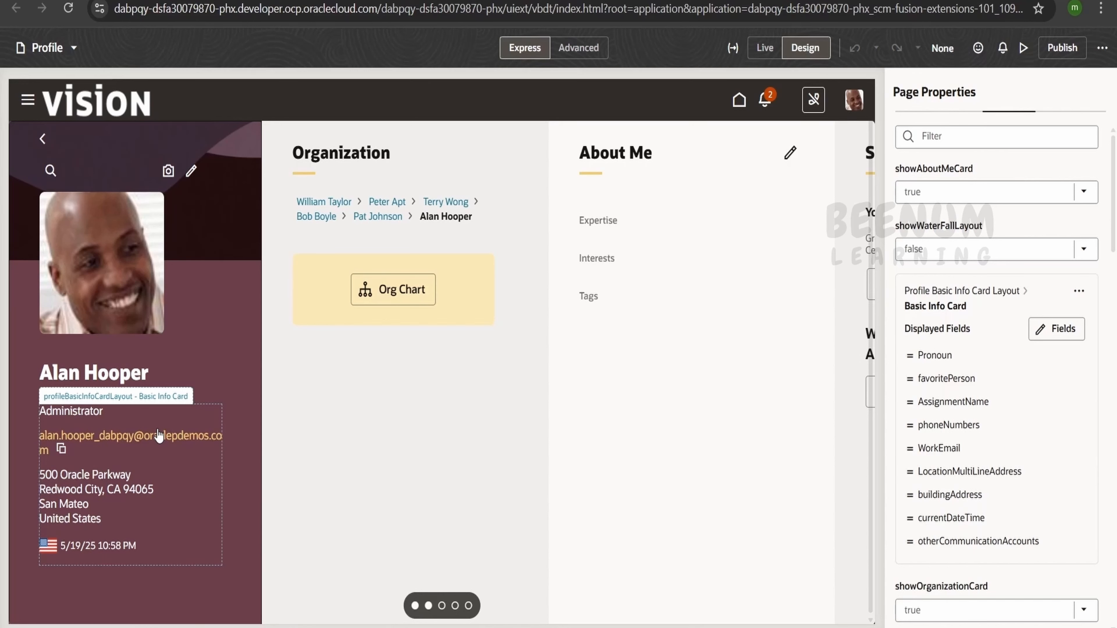
Step: Review which fields can be displayed on the Basic Info Card, then close the field chooser
click(1051, 337)
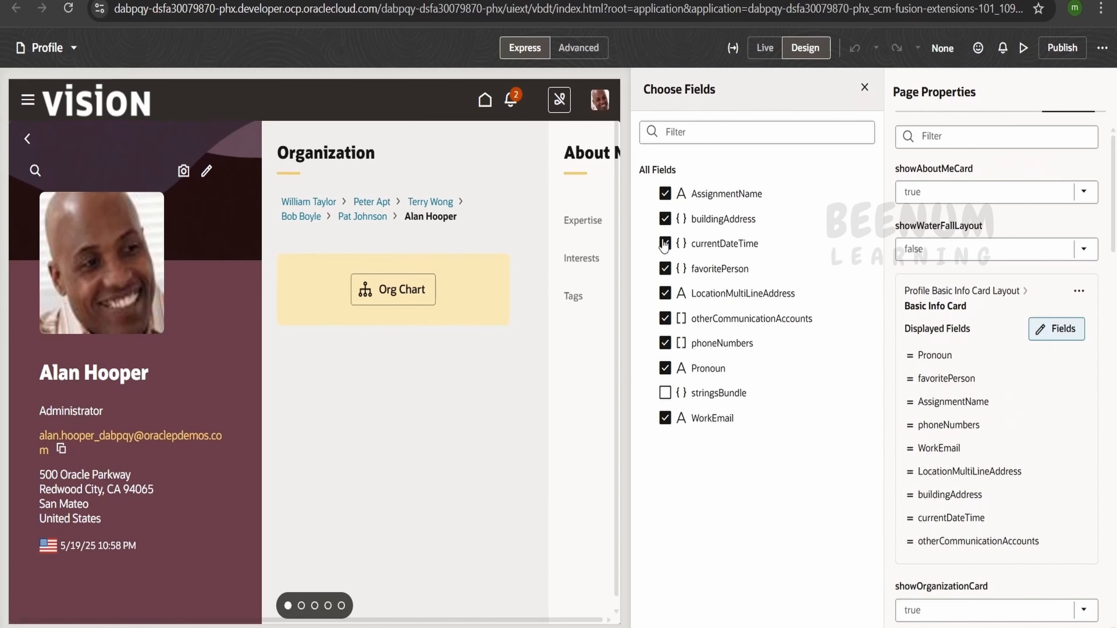
click(864, 87)
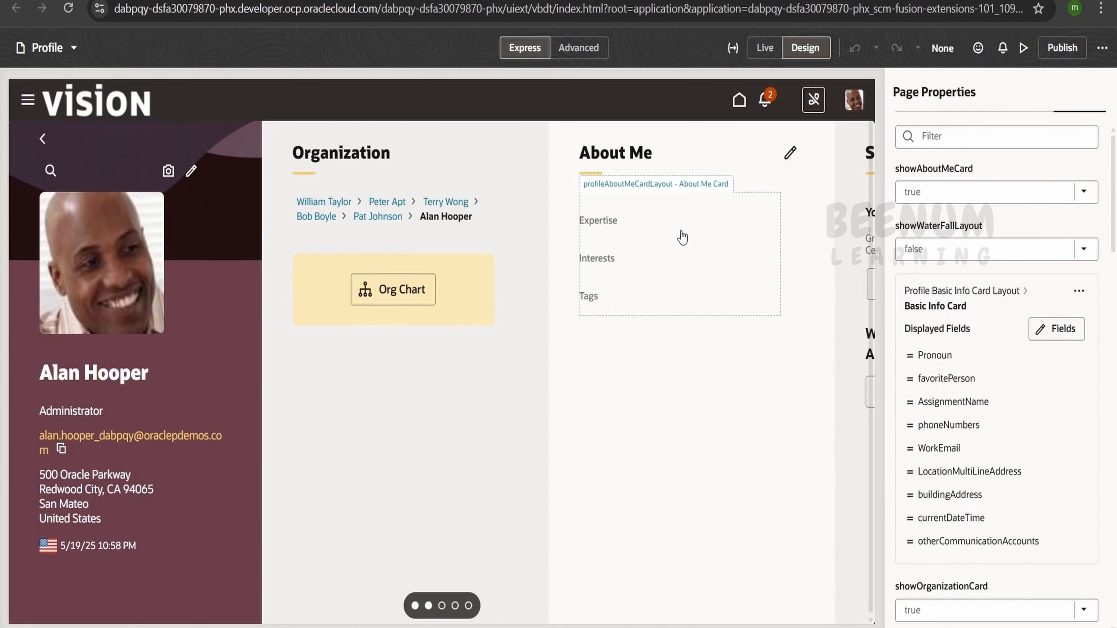
Step: Switch the profile page editor to Advanced mode and select the Basic Info Card on the Design canvas
click(579, 47)
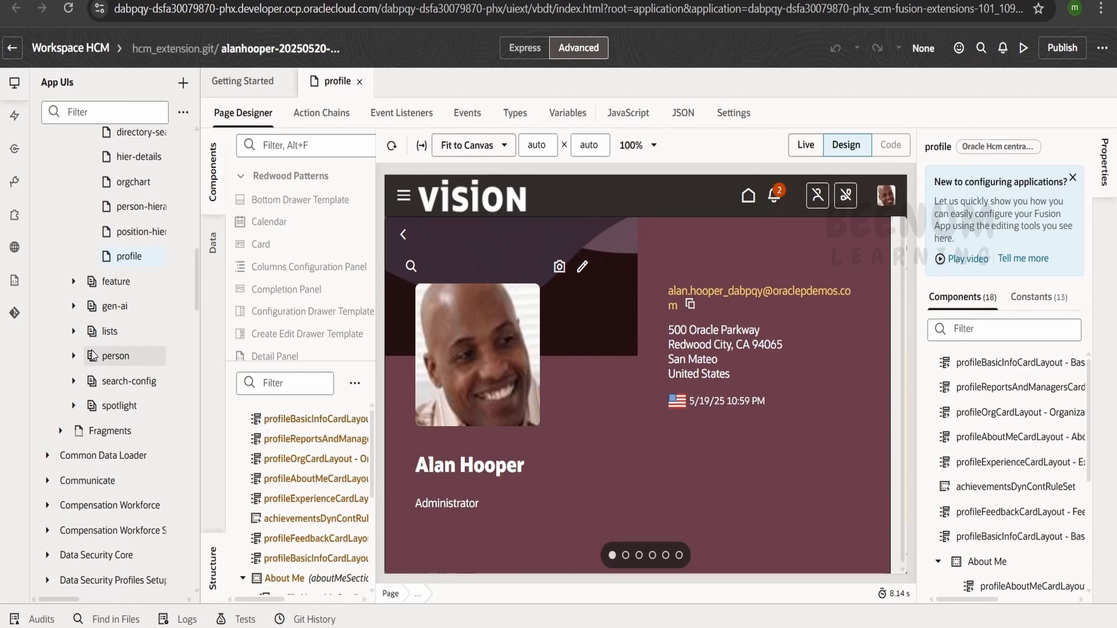
scroll(92, 351, up, 4)
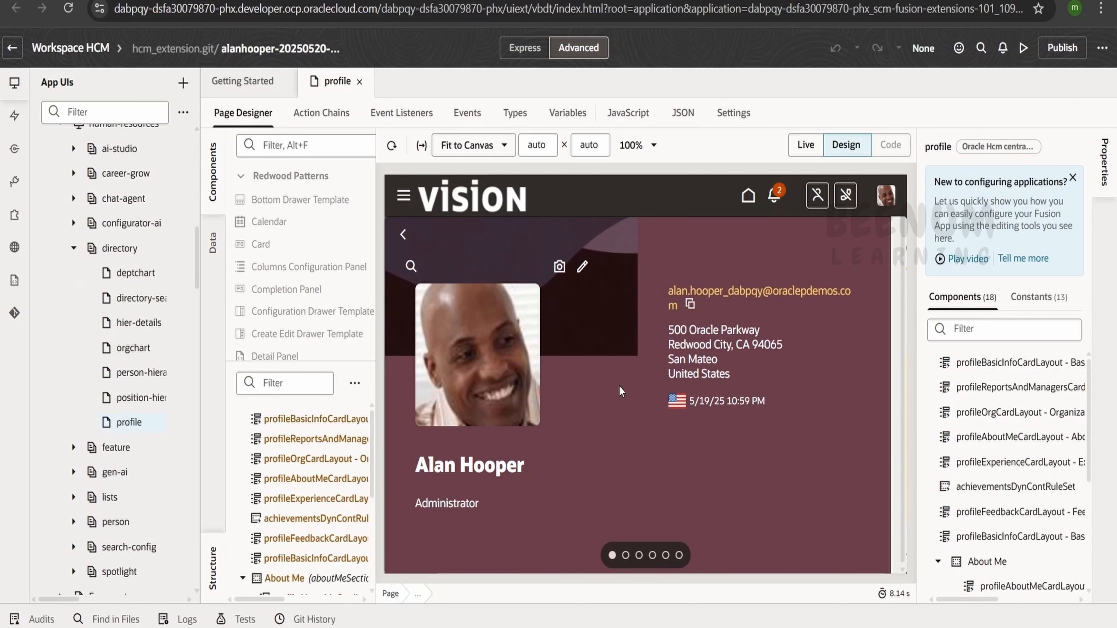
click(807, 145)
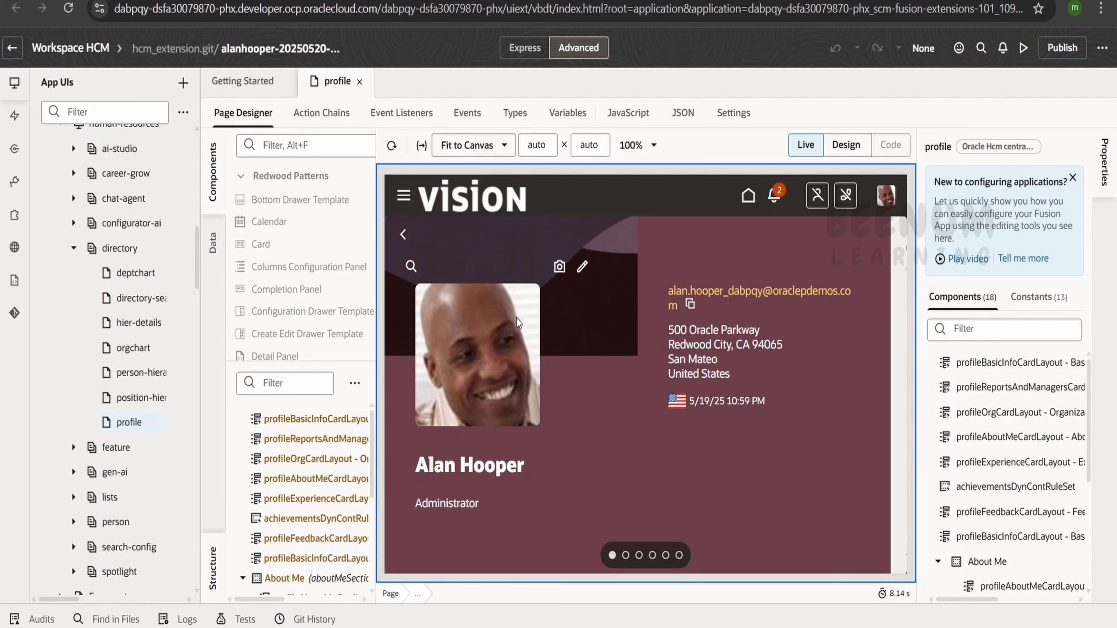
click(845, 145)
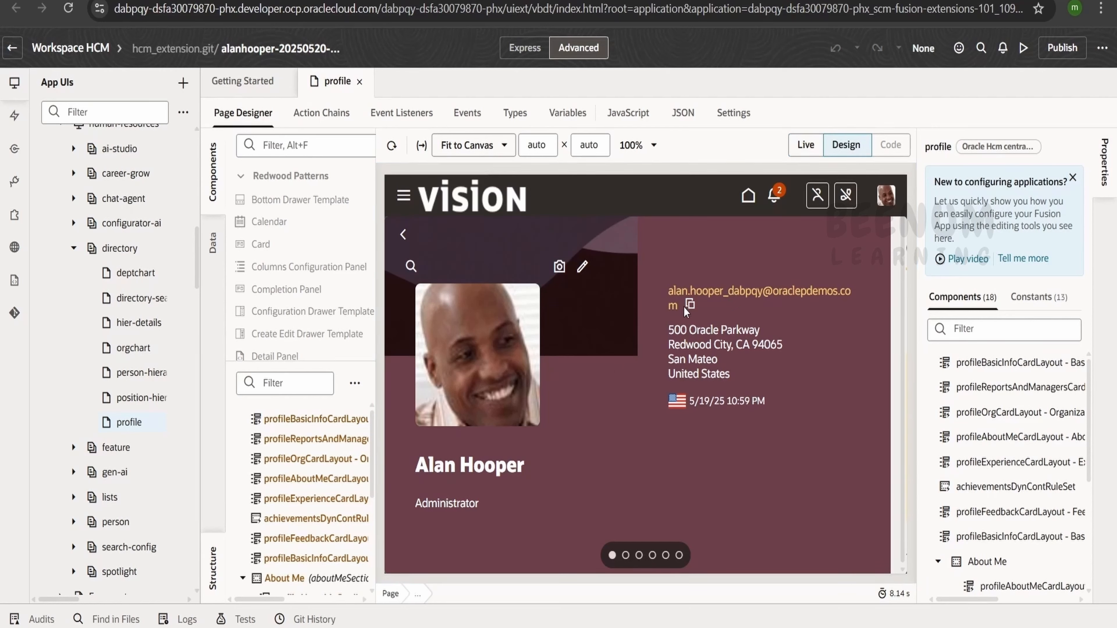
click(720, 359)
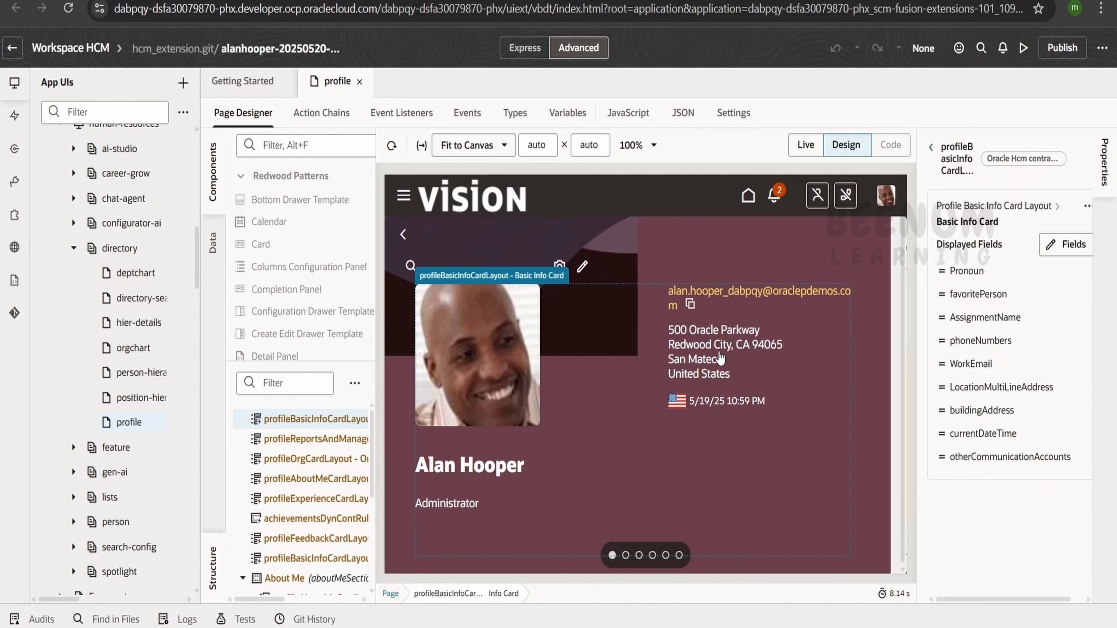
scroll(84, 237, up, 10)
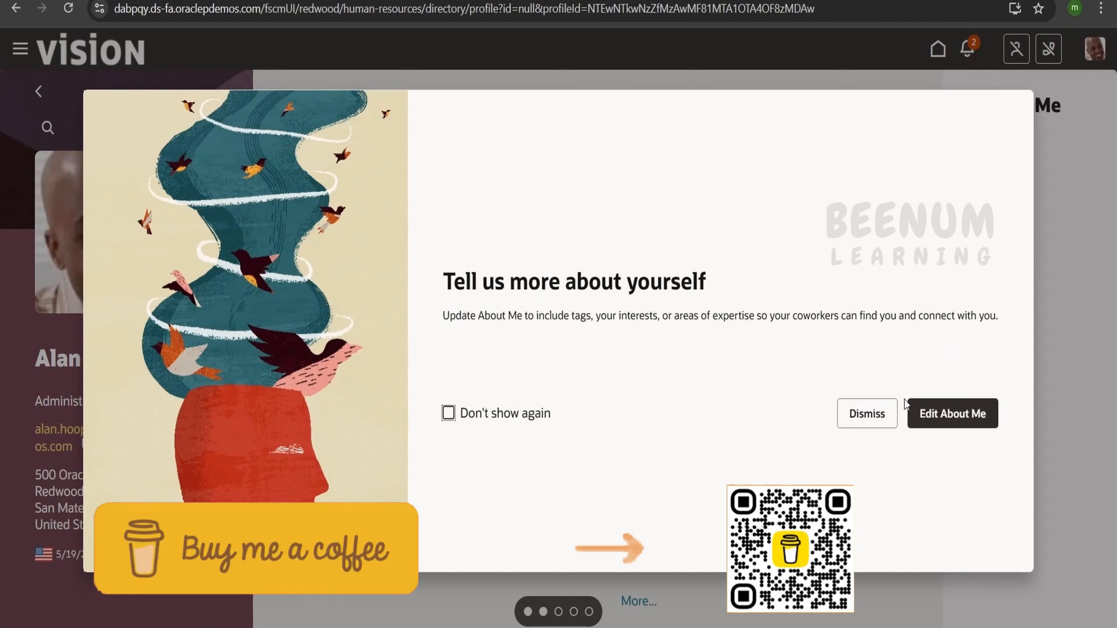
Step: Return to the application's profile page, dismiss the About Me prompt and check the Visual Builder Studio editing option in Settings and Actions
click(867, 414)
click(1096, 52)
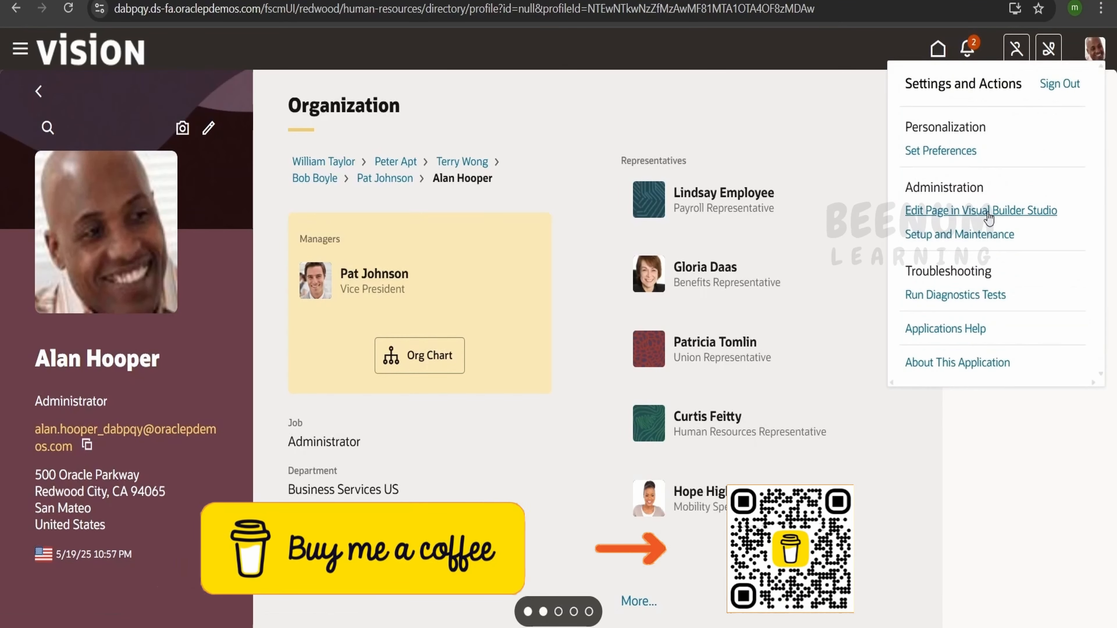
click(987, 142)
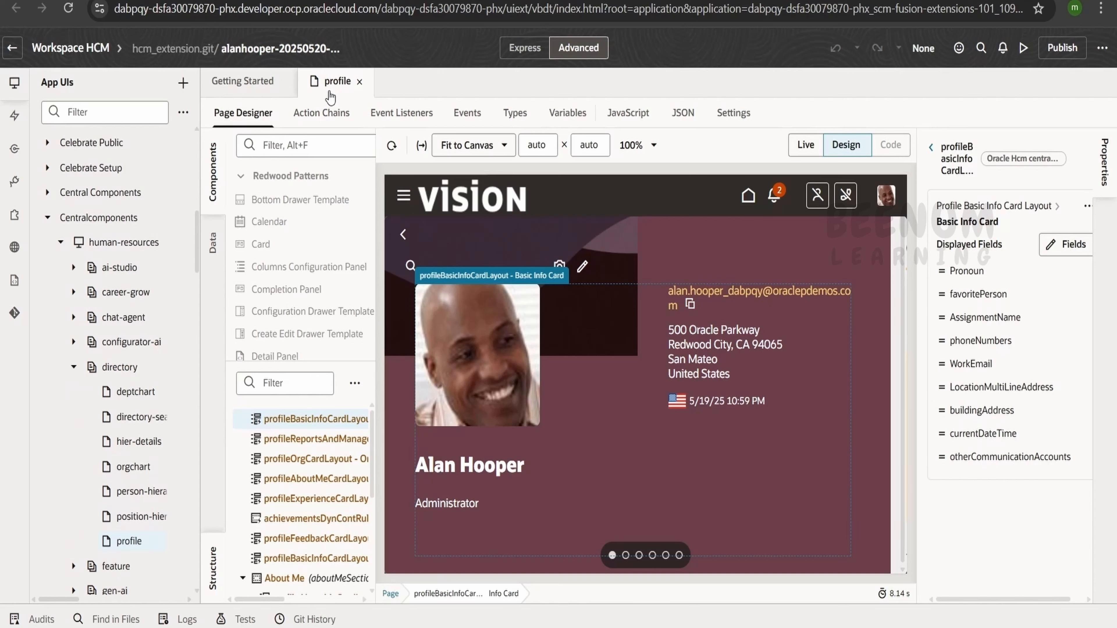
Step: Examine the App UIs tree from Human Capital Management down to Centralcomponents, human-resources, directory and profile, comparing it with the application's profile page
scroll(97, 351, up, 10)
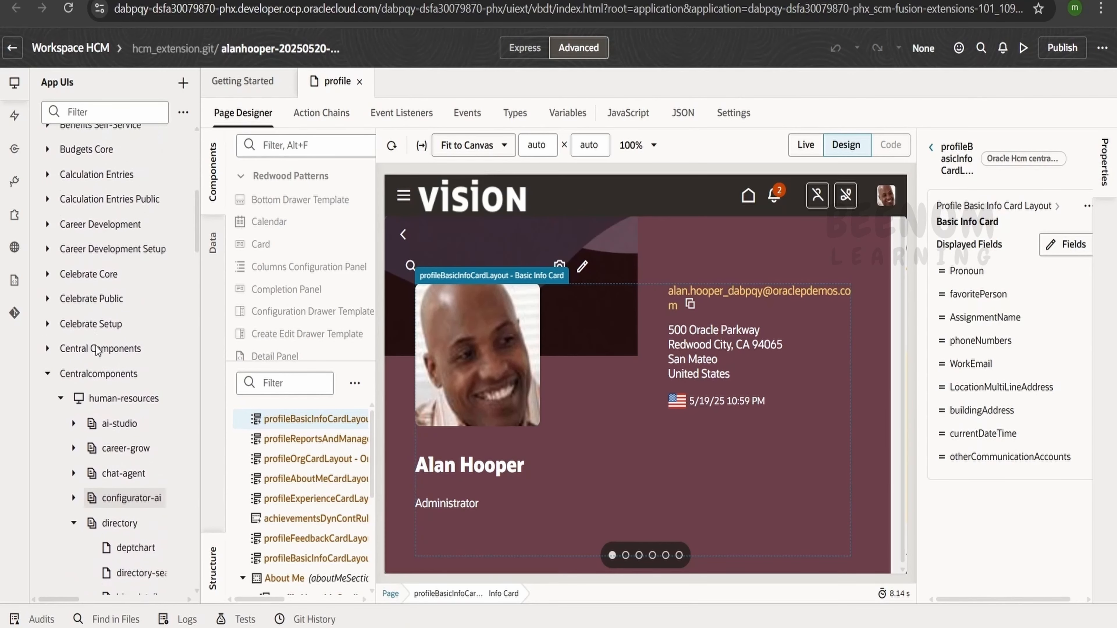
scroll(97, 350, up, 3)
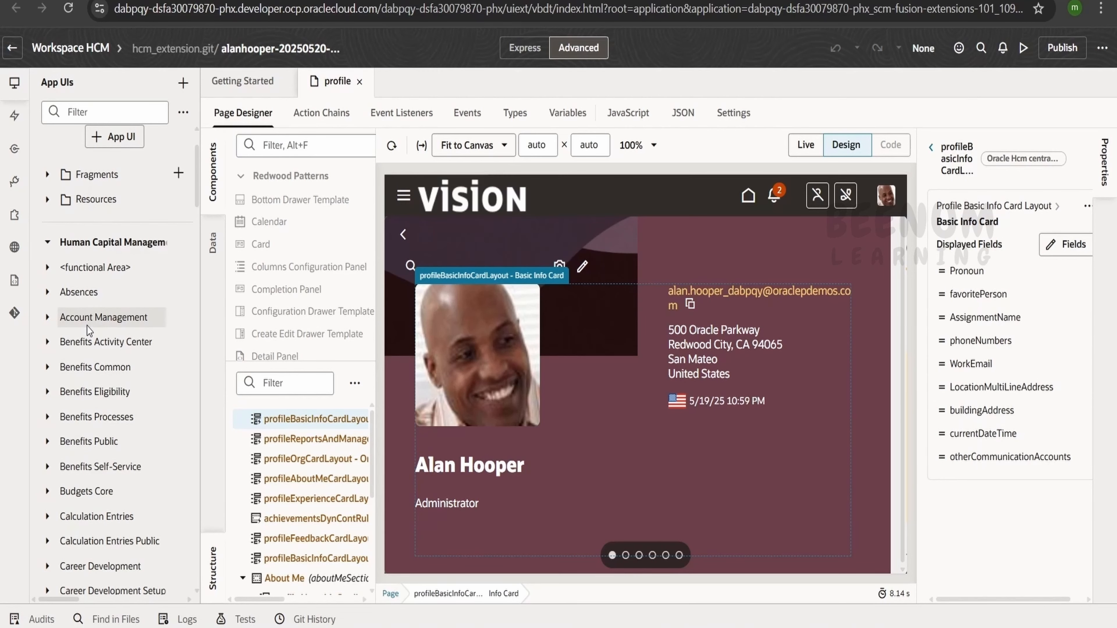
scroll(87, 327, down, 2)
scroll(85, 347, down, 5)
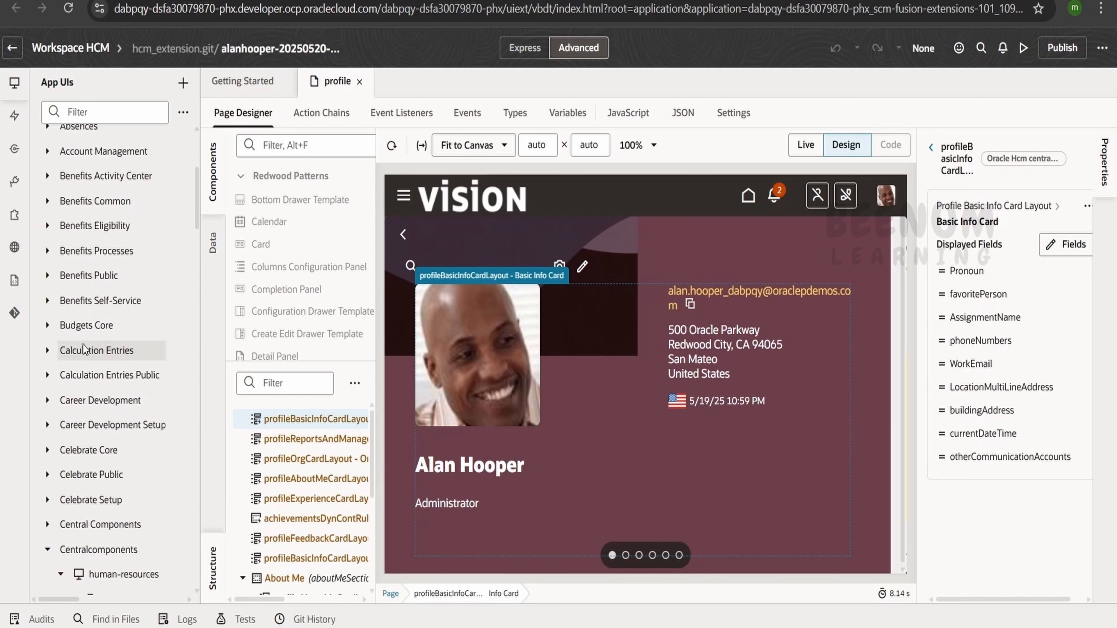
scroll(85, 348, up, 3)
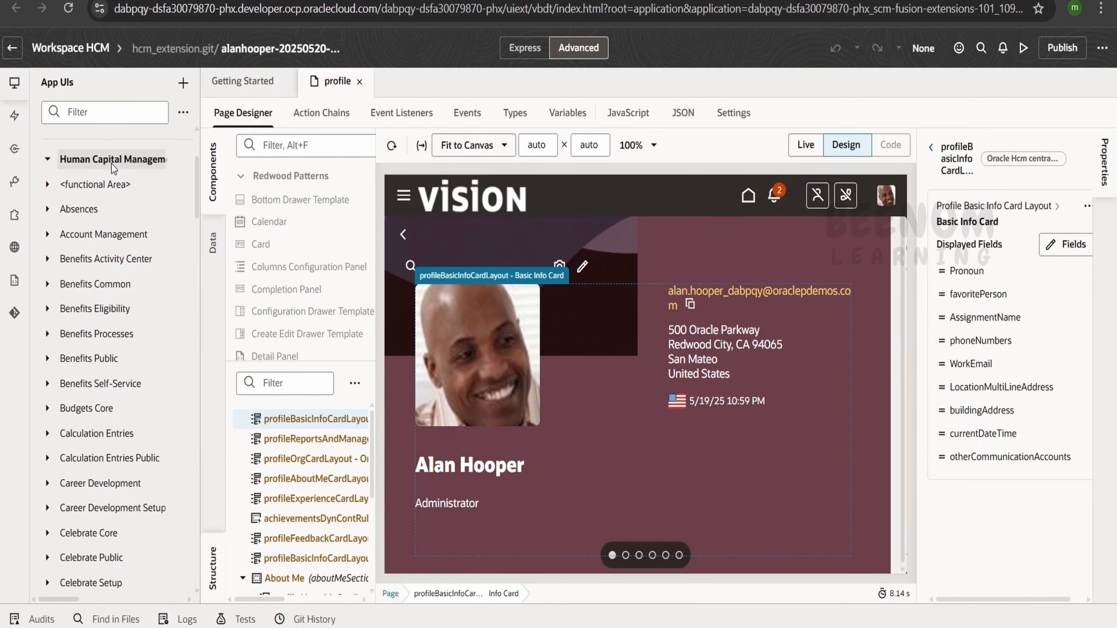
scroll(112, 164, up, 3)
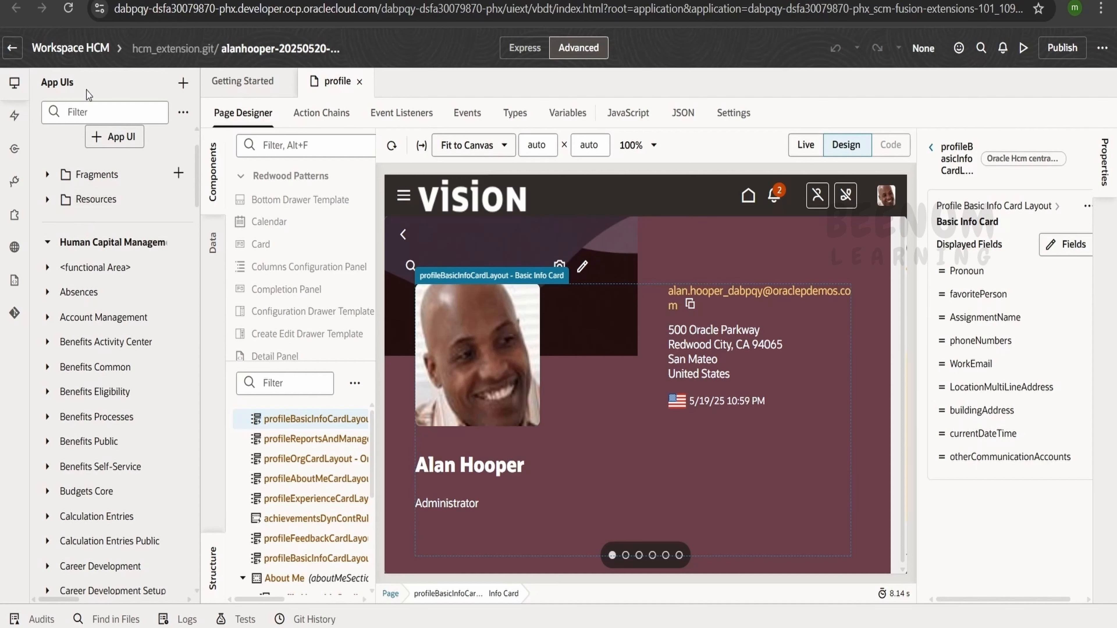
scroll(108, 316, down, 5)
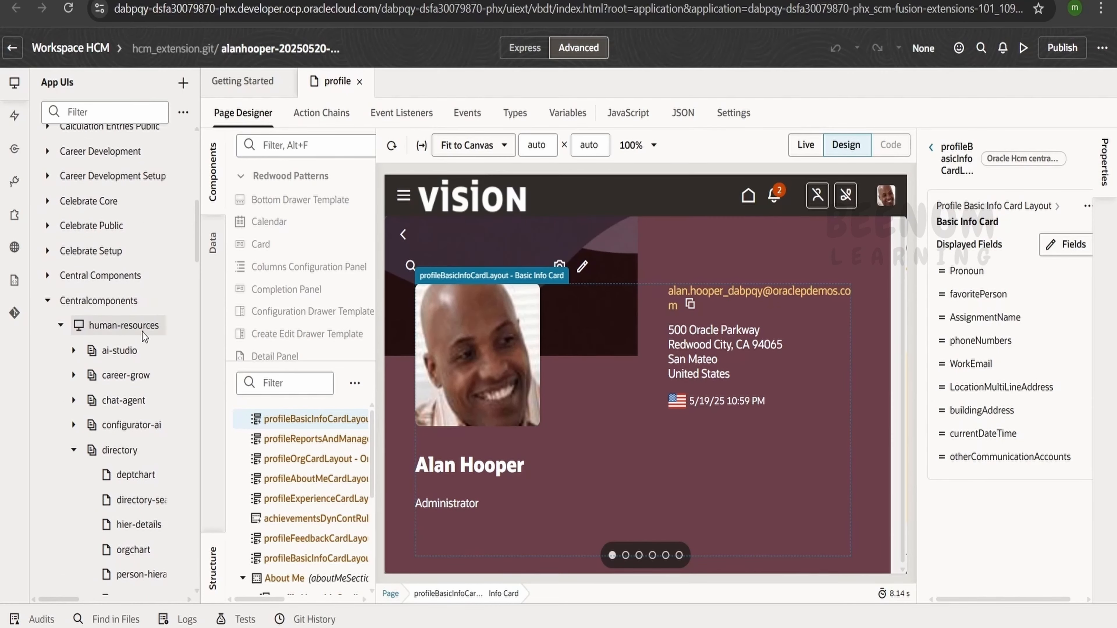
scroll(125, 454, down, 2)
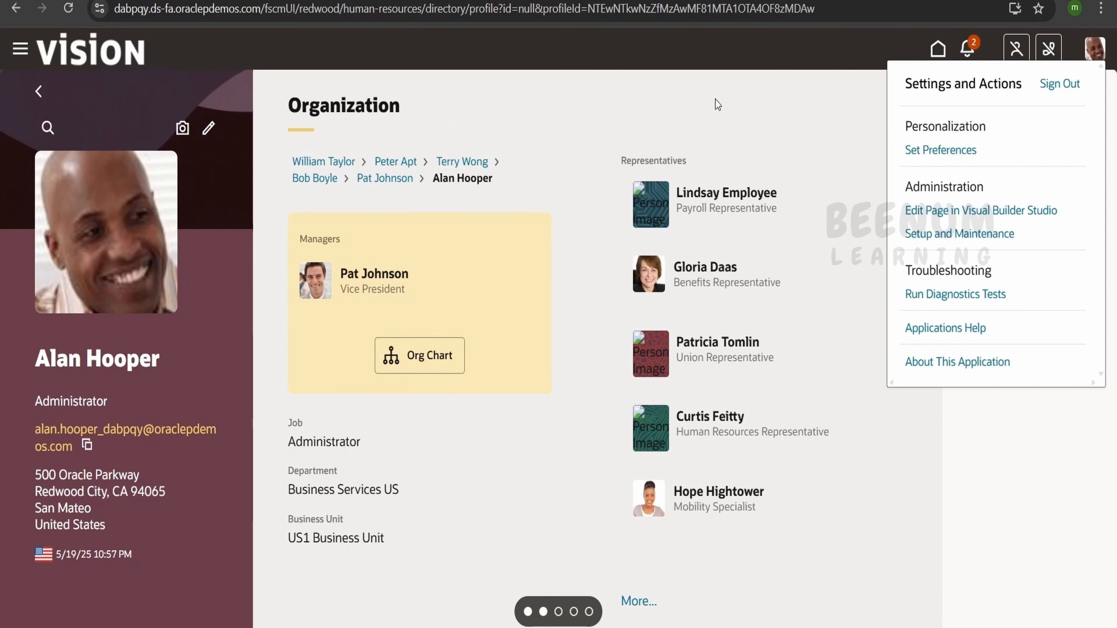
click(920, 541)
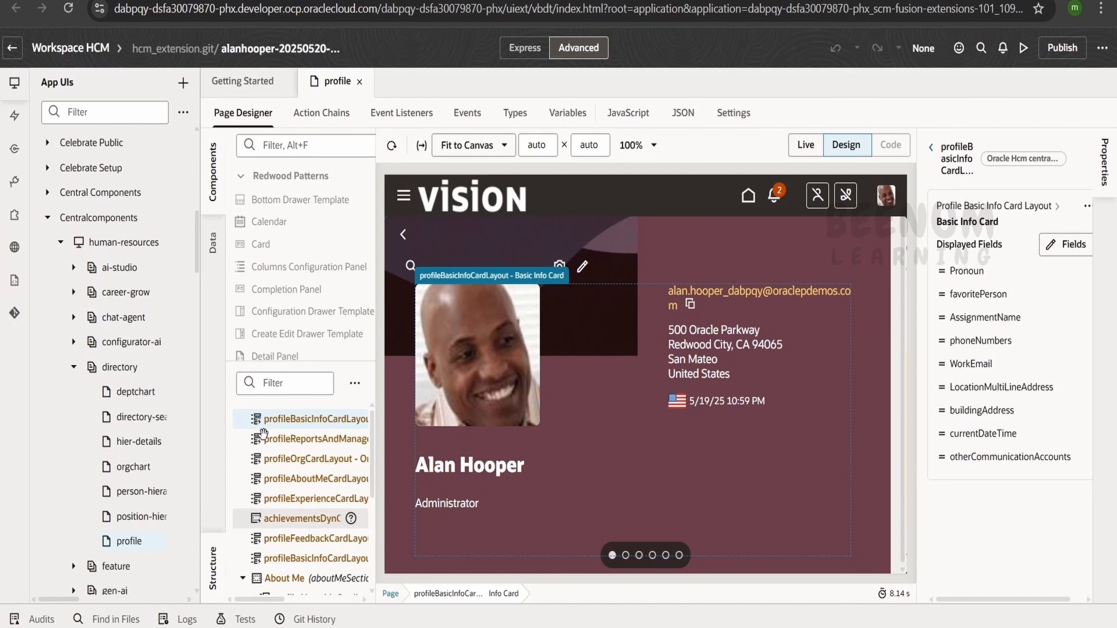
Step: Hide the App UIs tree and widen the page structure list to inspect the profile page's card layouts
click(15, 84)
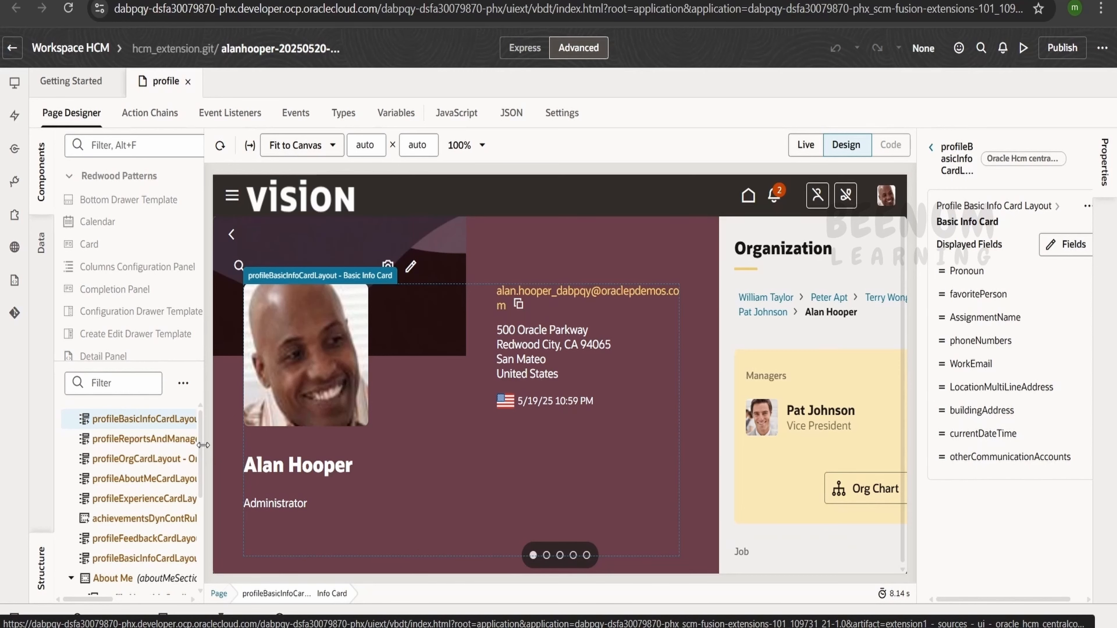
drag(208, 448, 257, 449)
scroll(159, 505, down, 5)
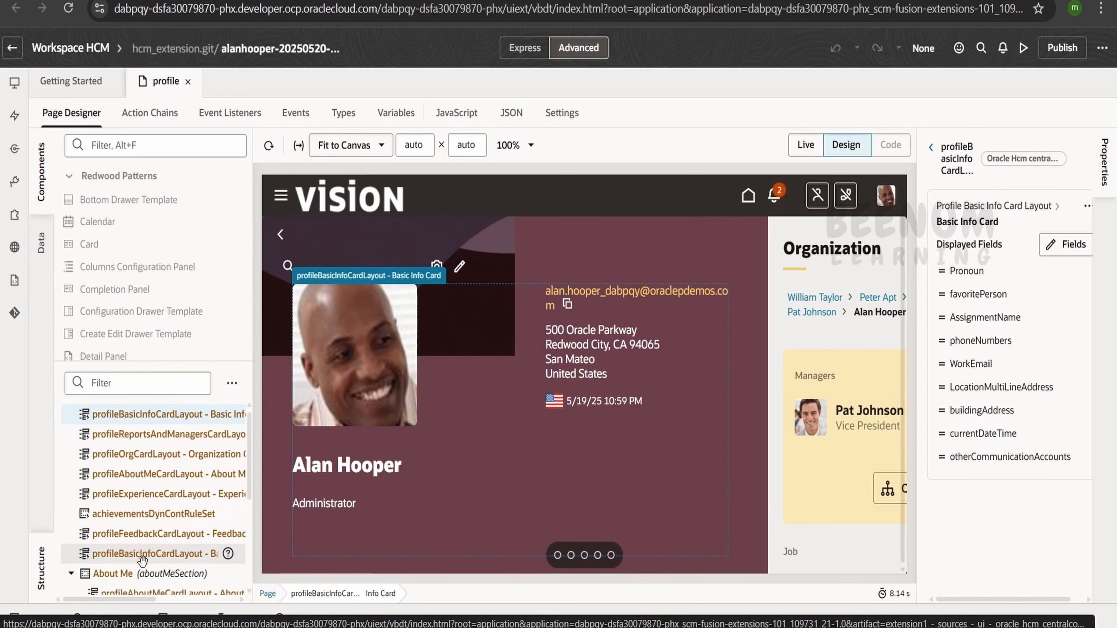
Step: Inspect the Organization section and its New Reports and Managers Card, including the fields available for display
scroll(138, 572, up, 2)
scroll(137, 572, down, 2)
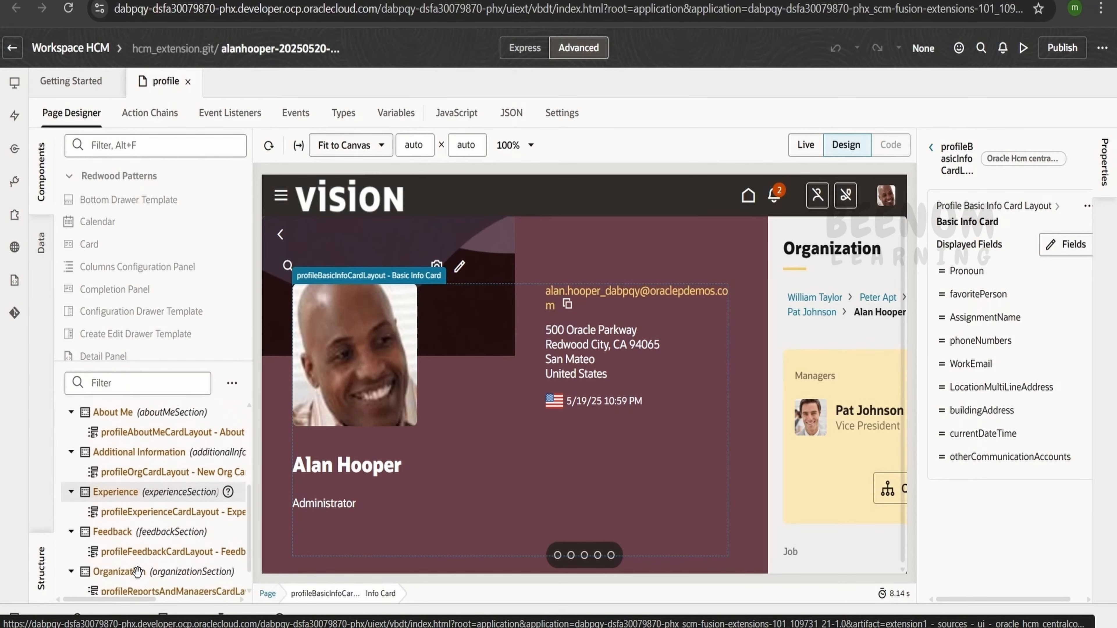
click(146, 572)
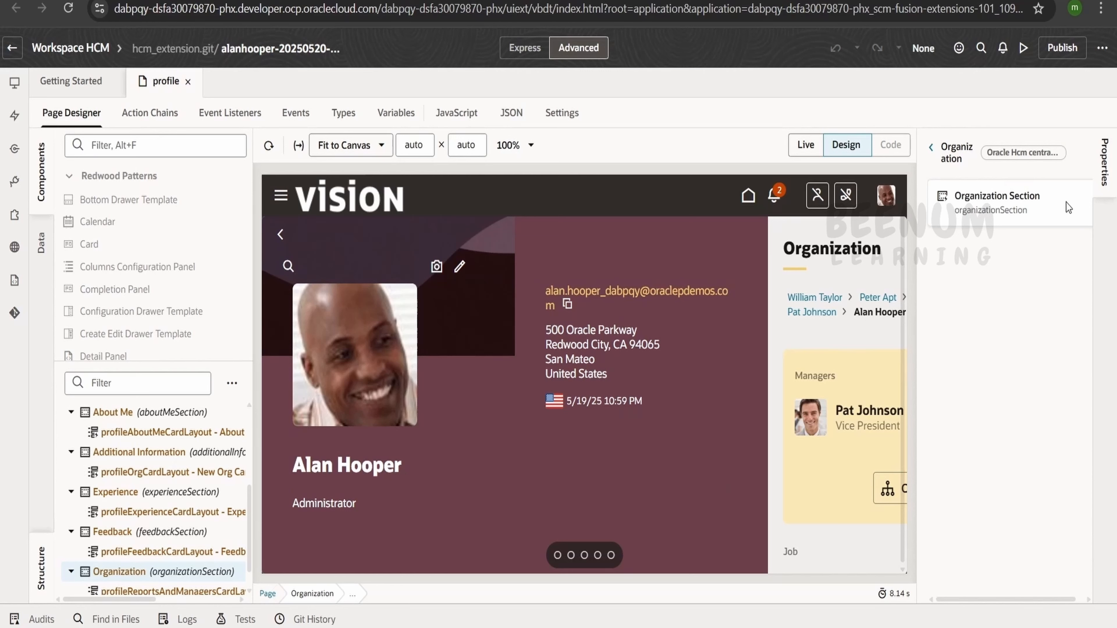
scroll(193, 590, down, 1)
click(194, 564)
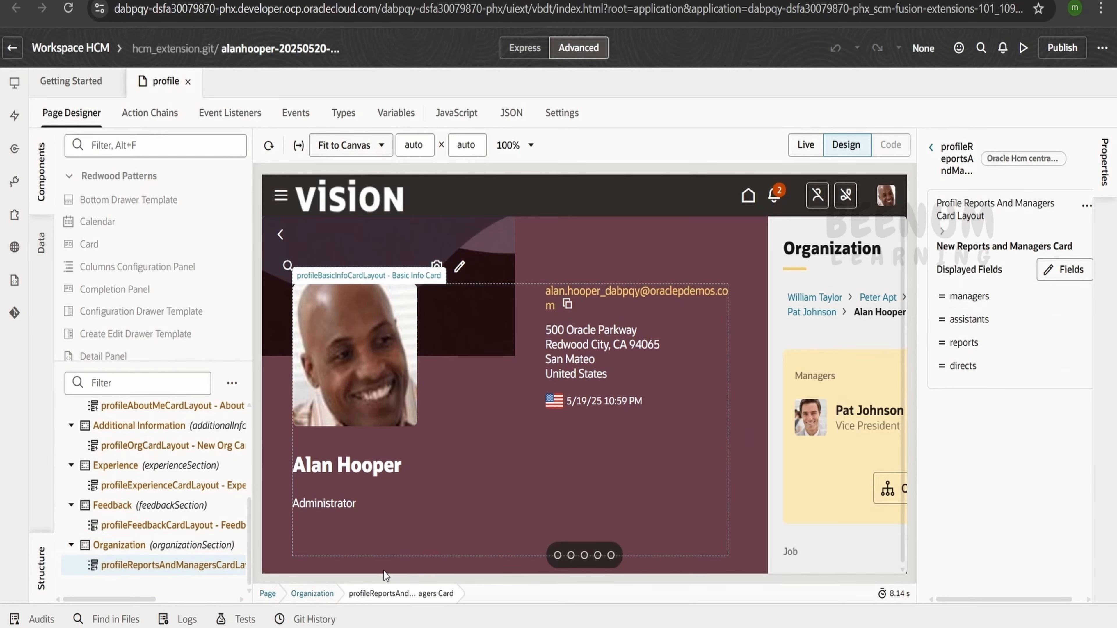
click(1071, 270)
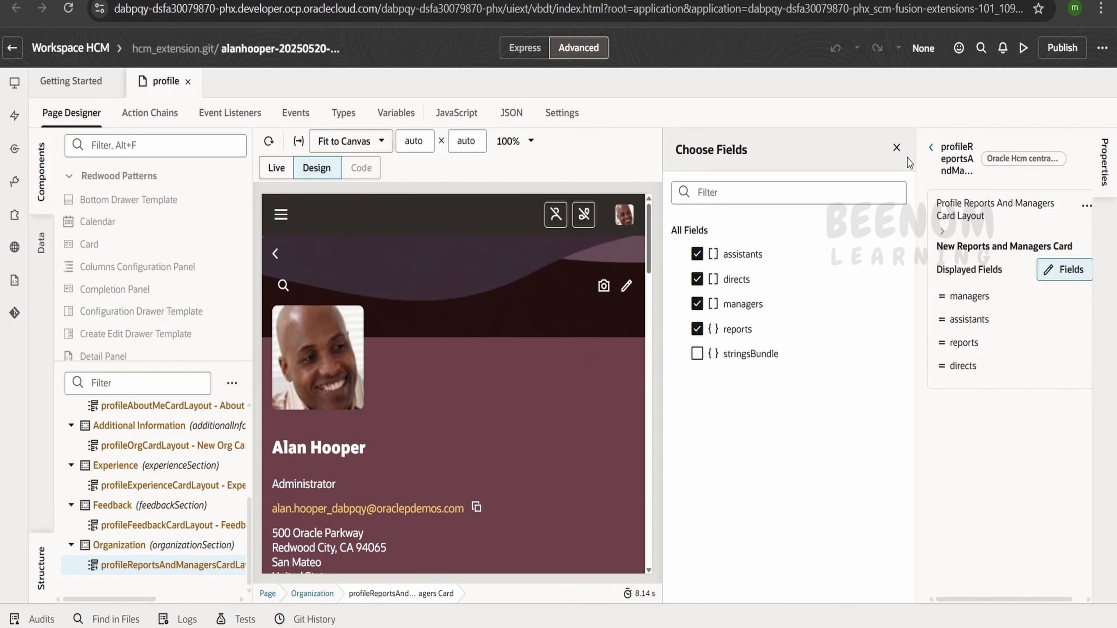
click(899, 149)
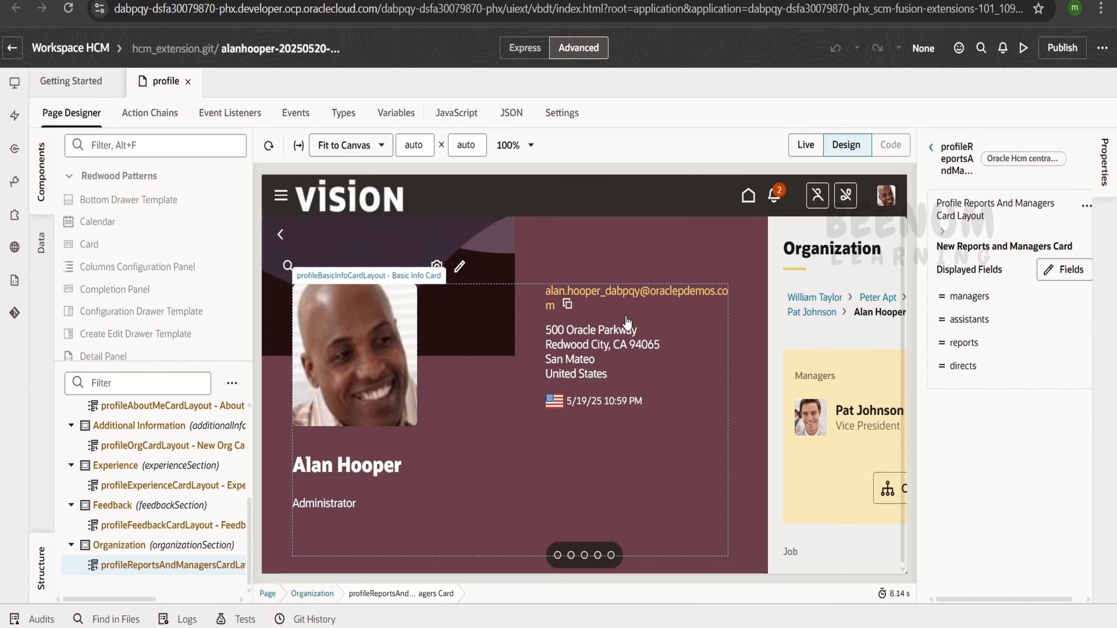
Step: Select the Basic Info Card on the profile page canvas and open its rule set
click(627, 323)
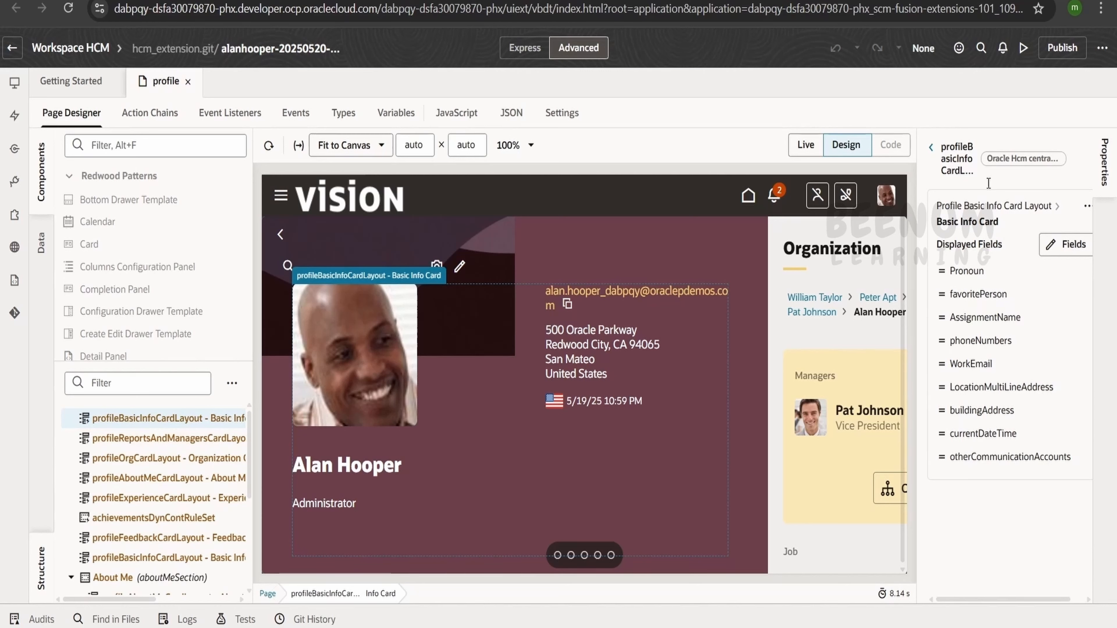
click(932, 151)
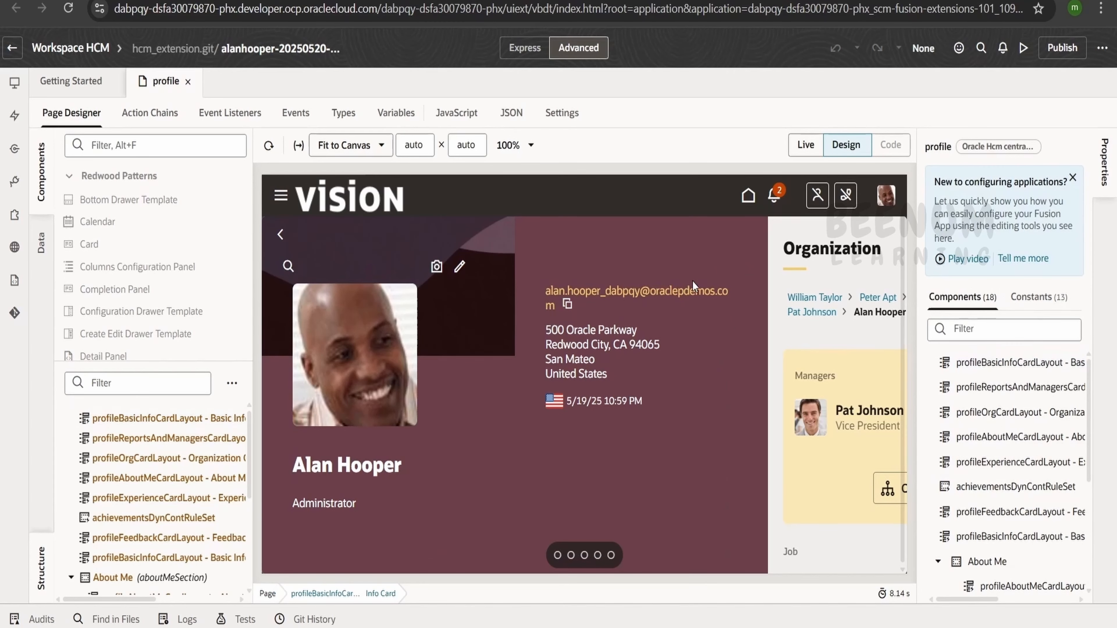
click(685, 300)
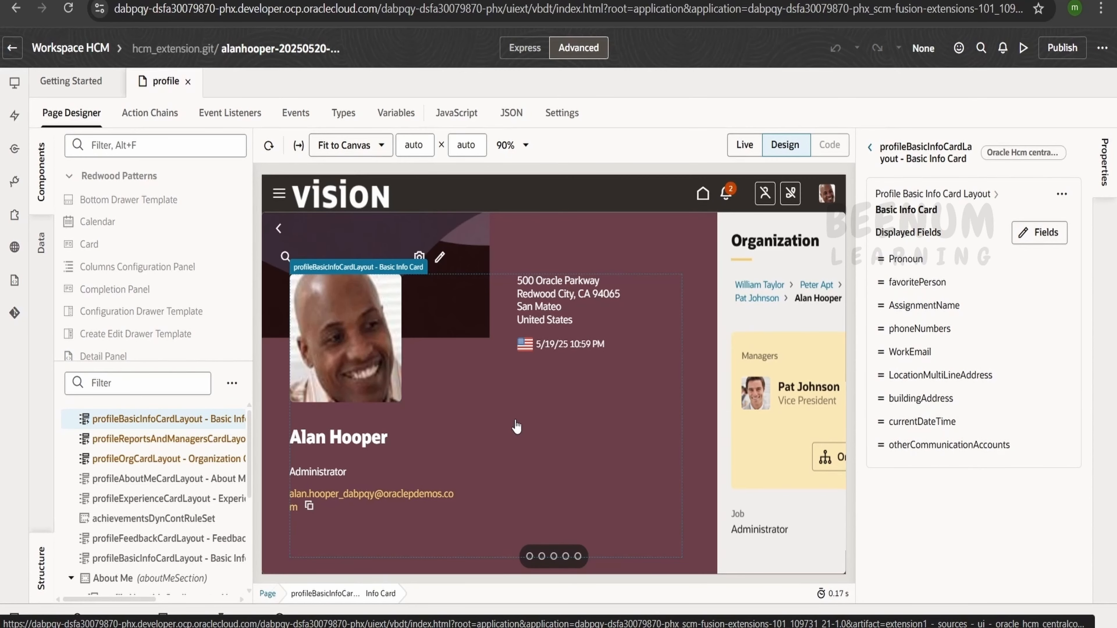
click(1061, 194)
click(1053, 232)
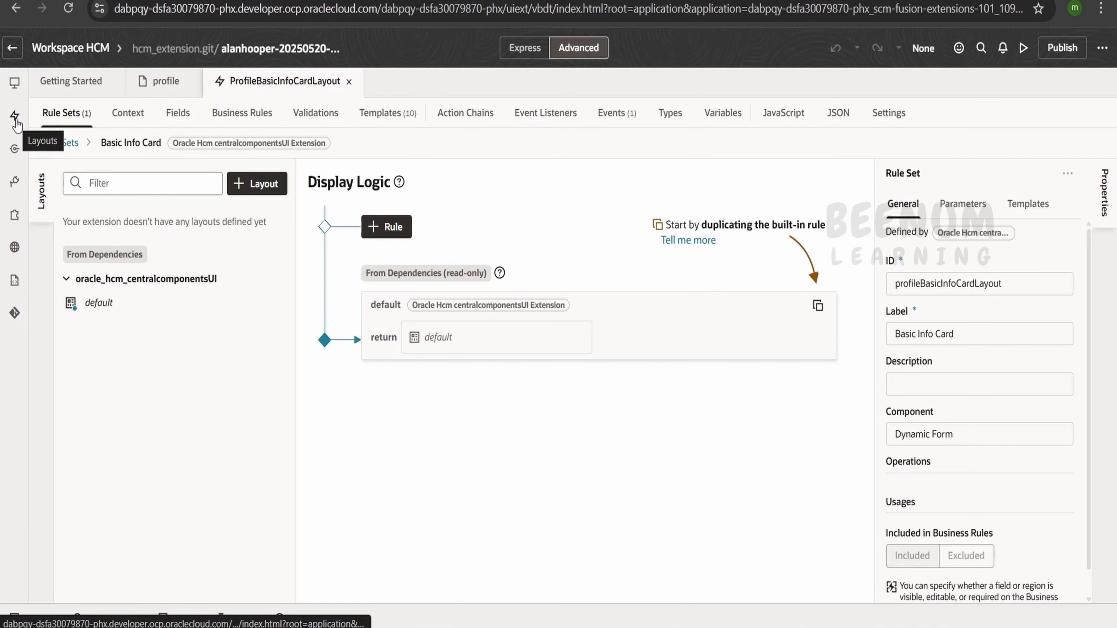
Step: Duplicate the built-in default rule as myLayout, including a copy of the layout, and dismiss the notifications
mouse_move(279, 300)
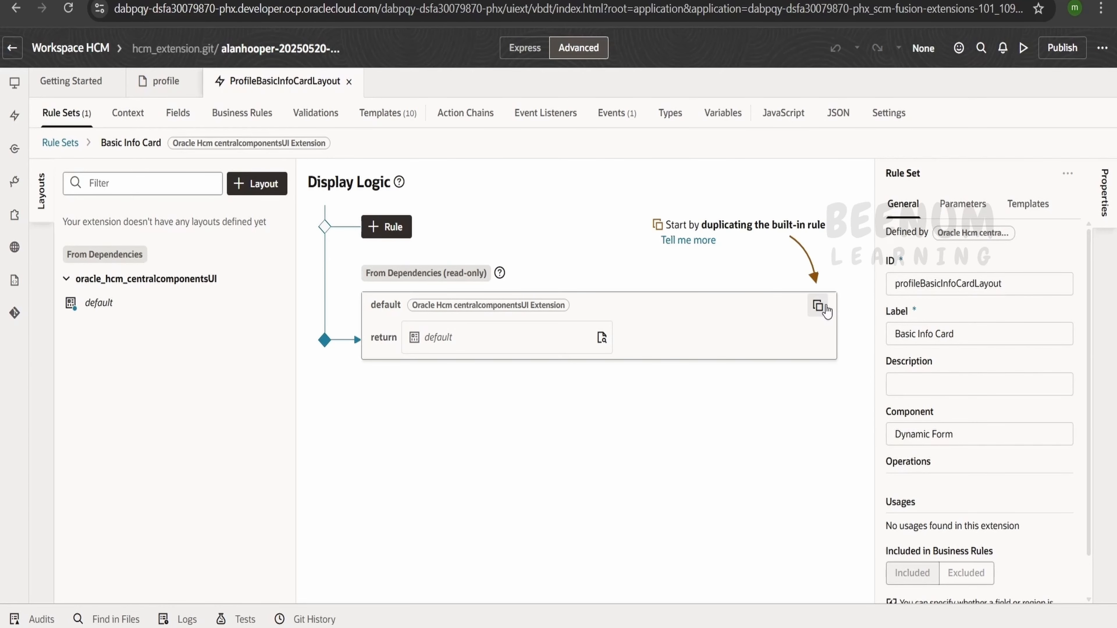
click(818, 306)
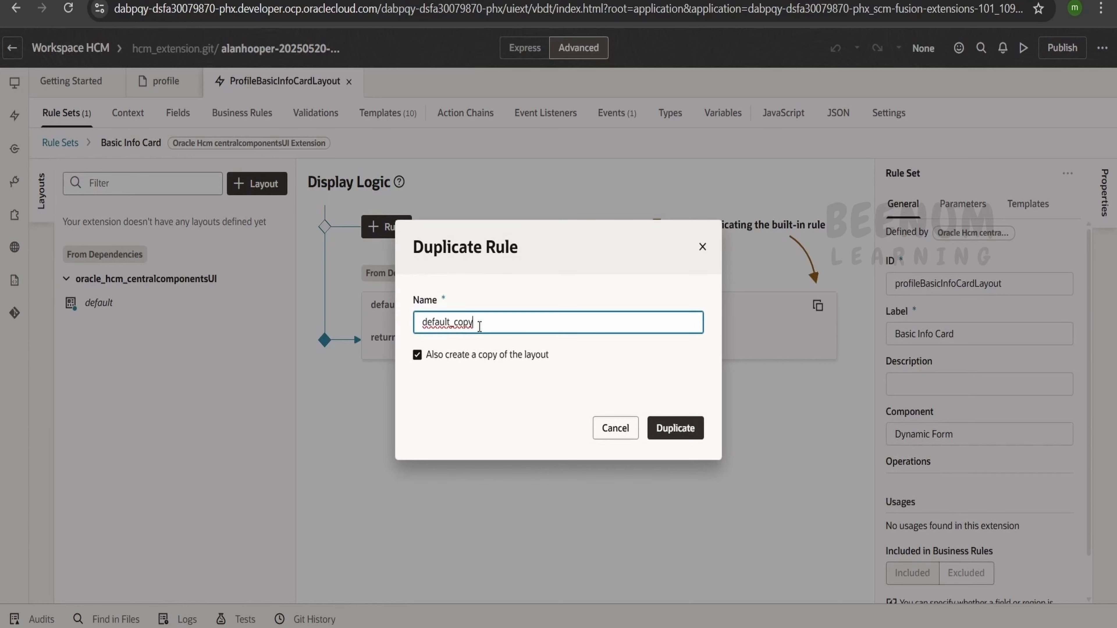
drag(512, 323, 228, 308)
text(myLayout)
click(689, 429)
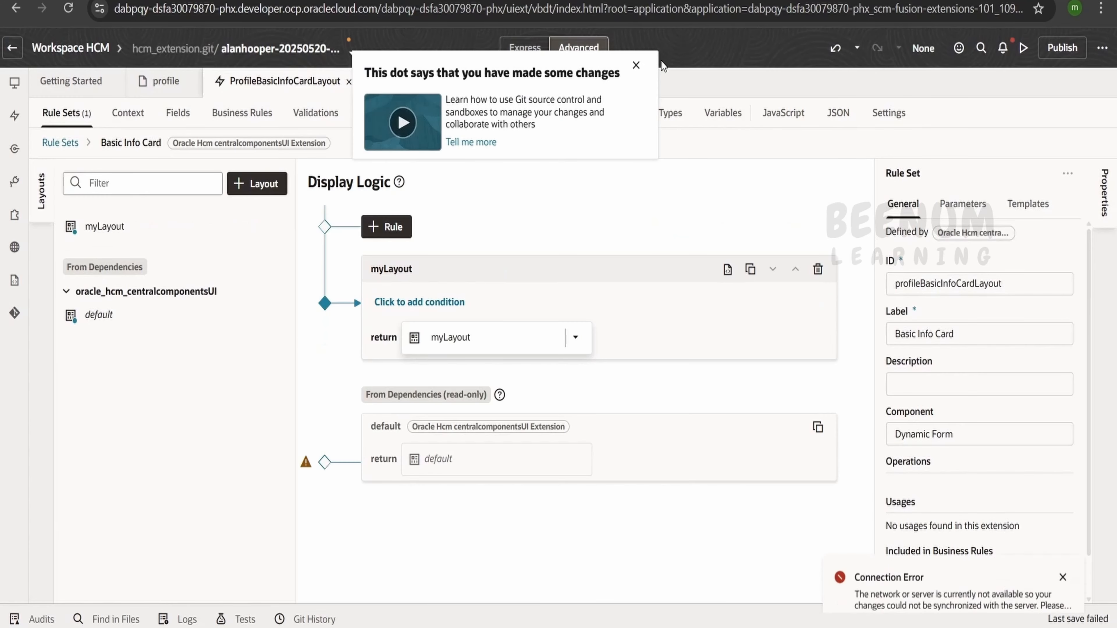
click(636, 66)
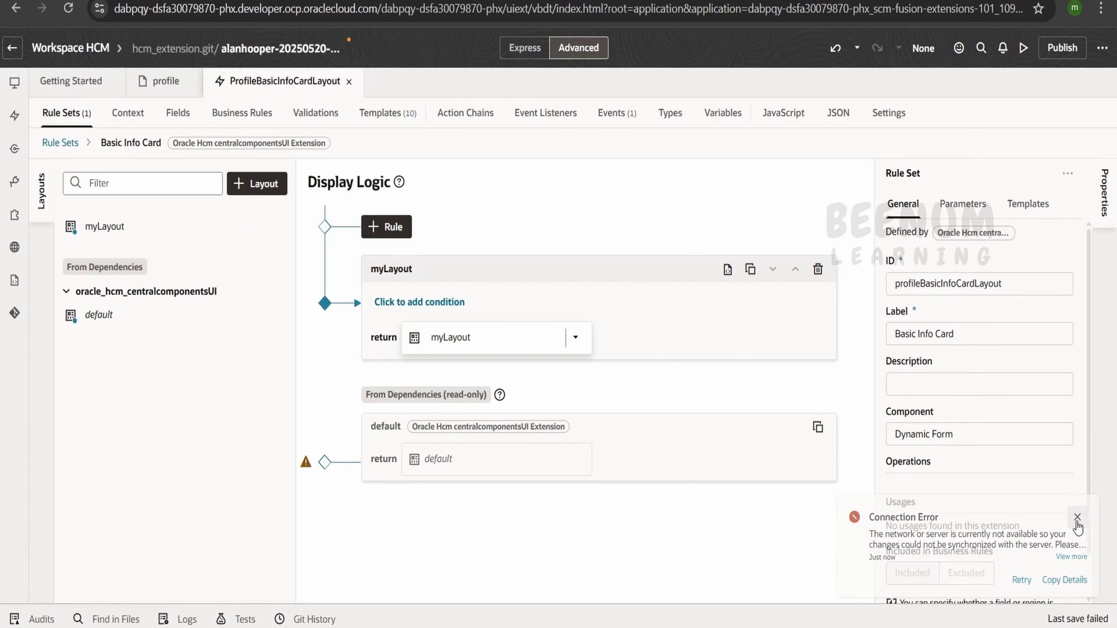
click(1077, 520)
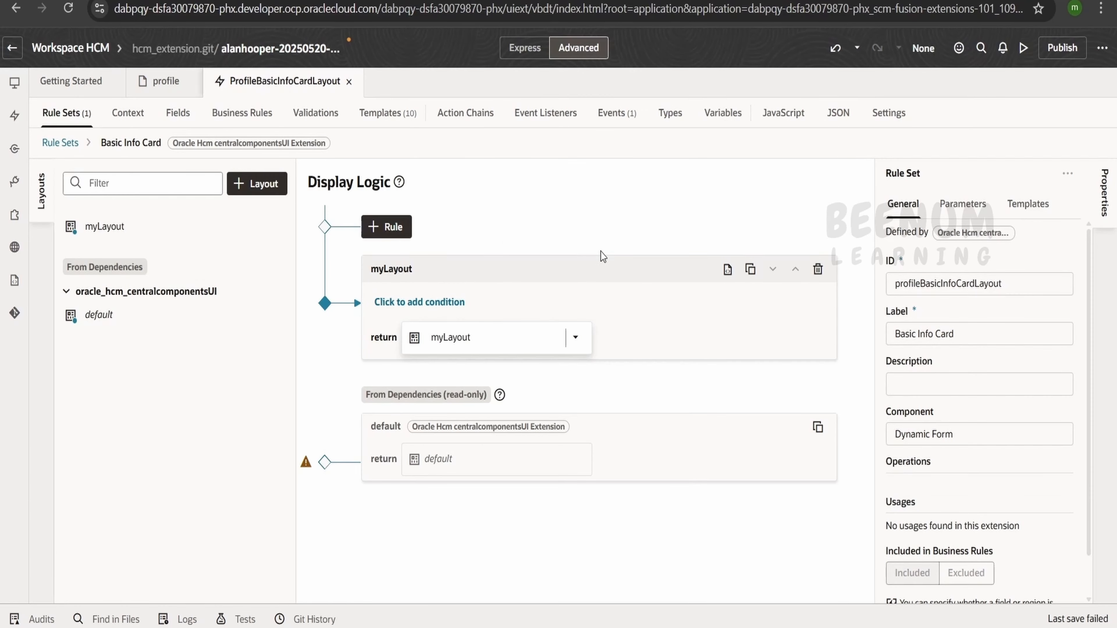
Step: Examine the layout's AssignmentName and WorkEmail fields and compare them with the details on the application's profile page
click(184, 117)
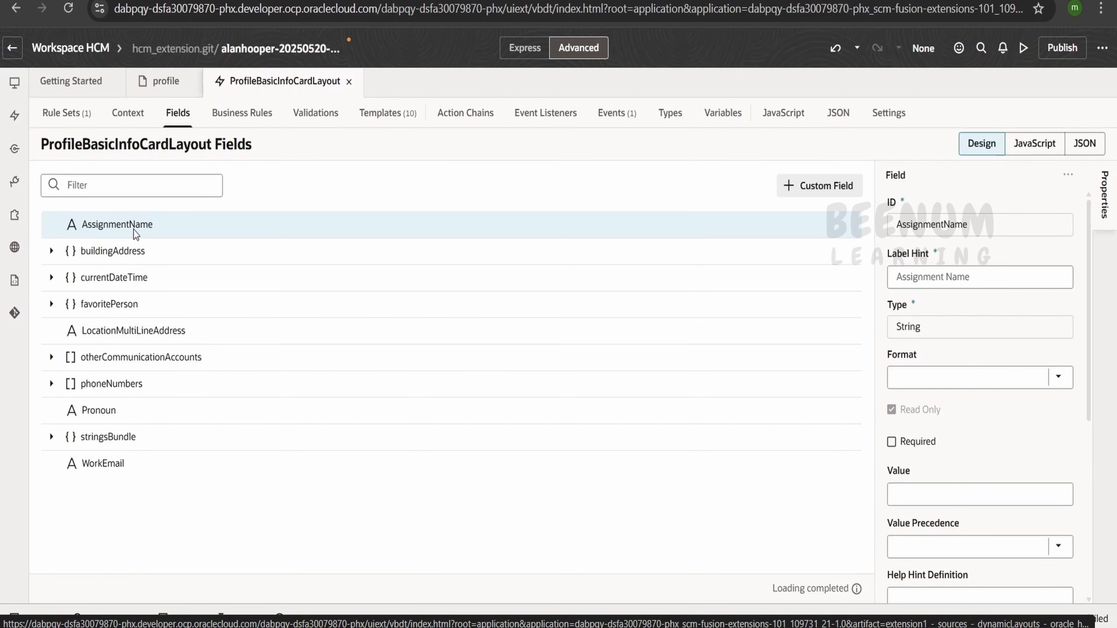
click(110, 466)
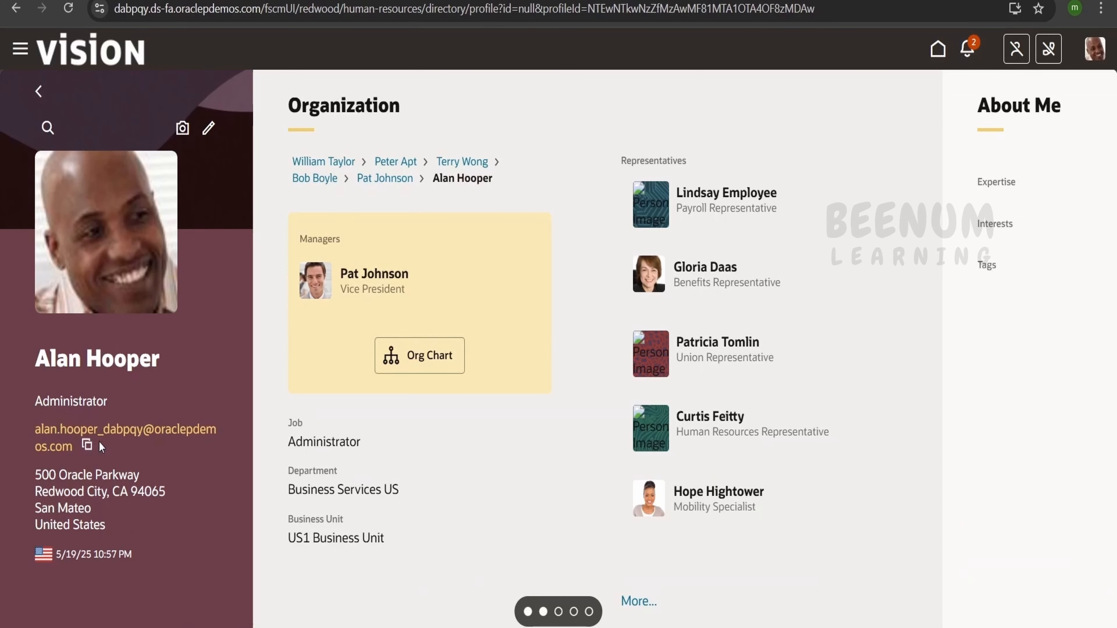
double_click(80, 401)
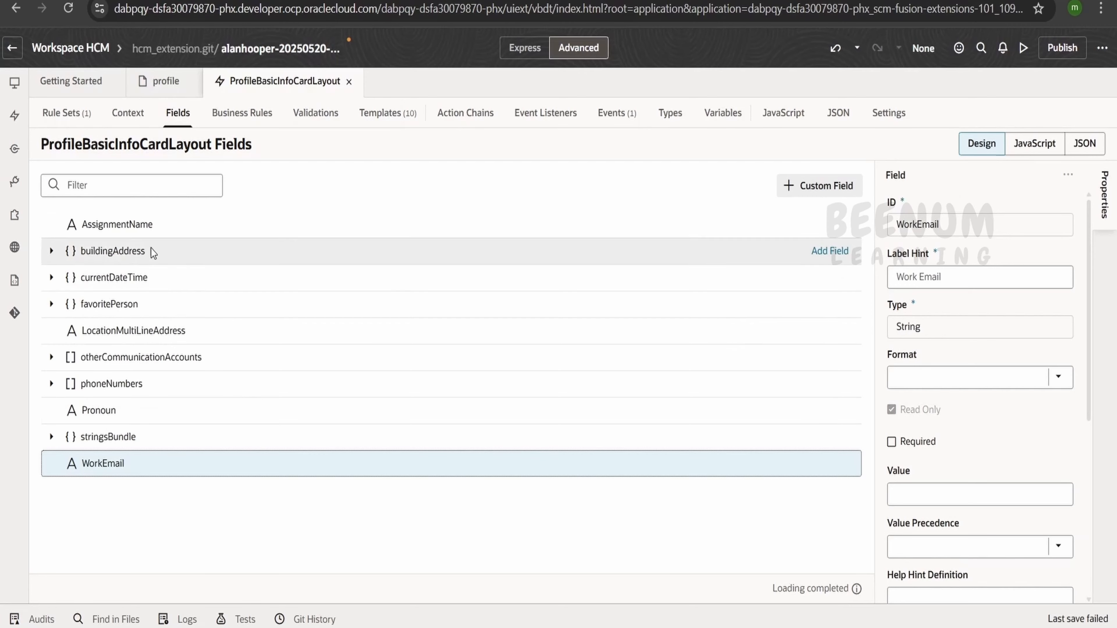
Step: Return to the Basic Info Card rule set and open the myLayout layout returned by the new rule
click(64, 115)
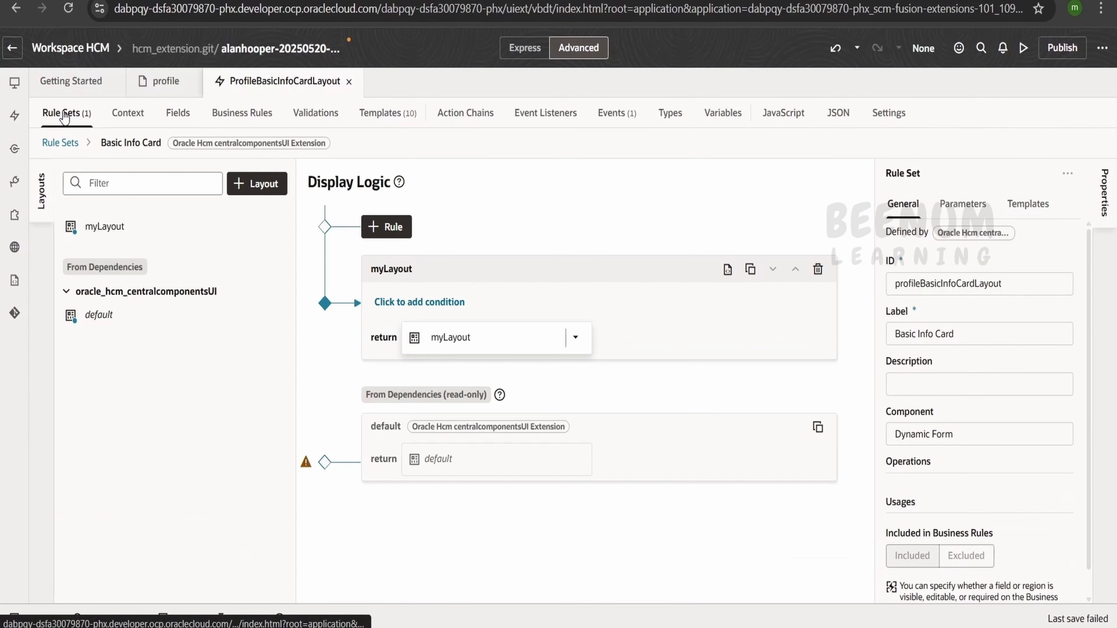
mouse_move(602, 341)
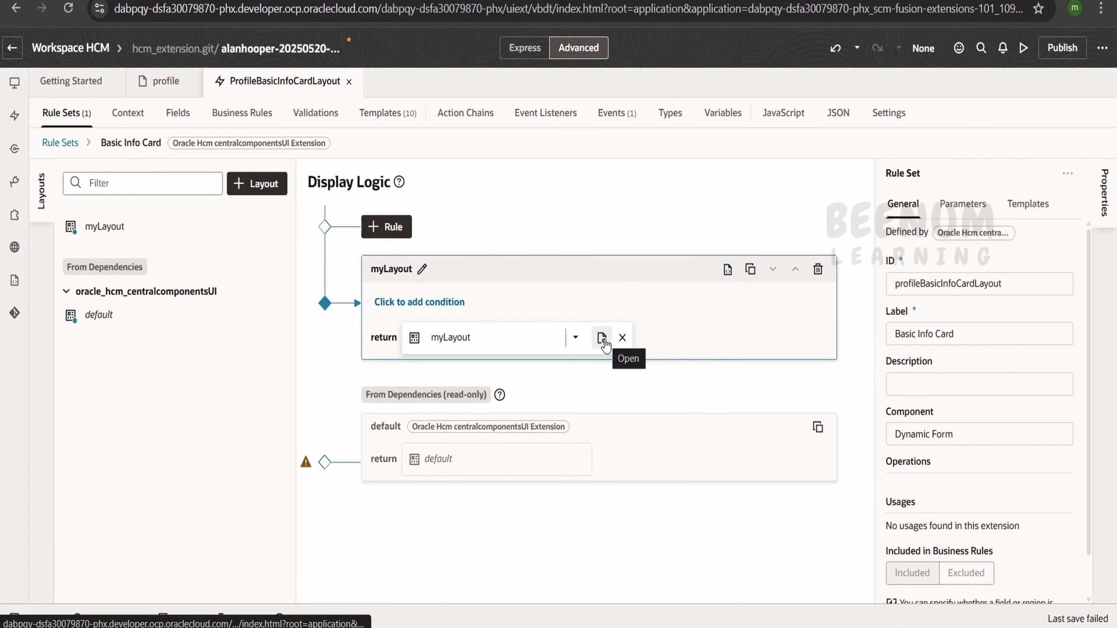
click(602, 339)
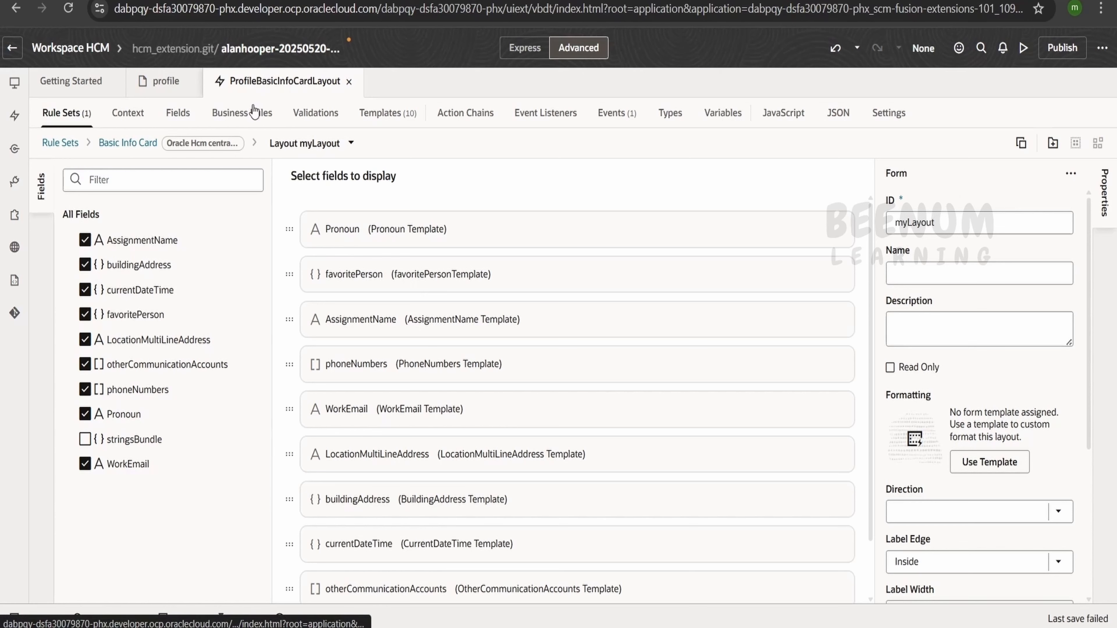
Step: Override the built-in default template mapping of the WorkEmail field in myLayout, dismissing the session and connection messages
scroll(478, 271, down, 1)
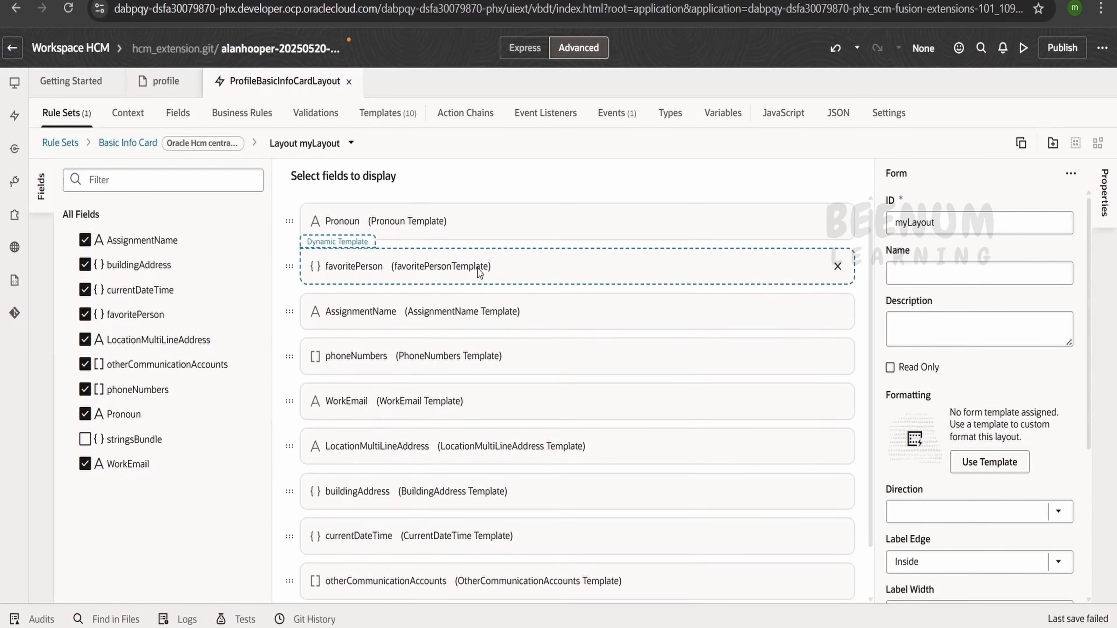
scroll(476, 268, down, 3)
click(429, 352)
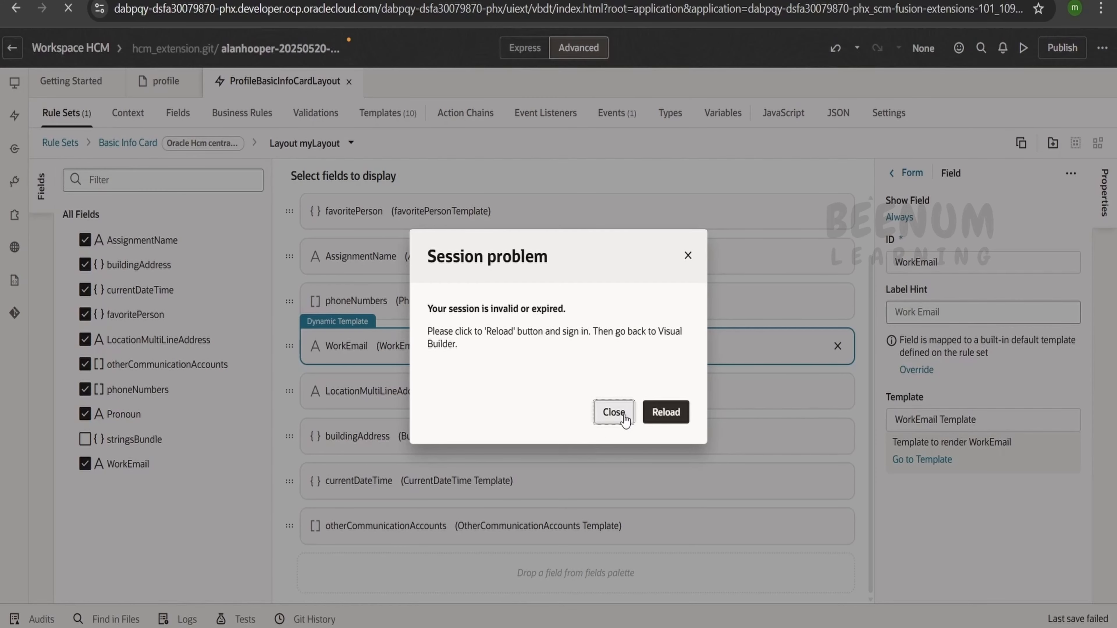
click(614, 412)
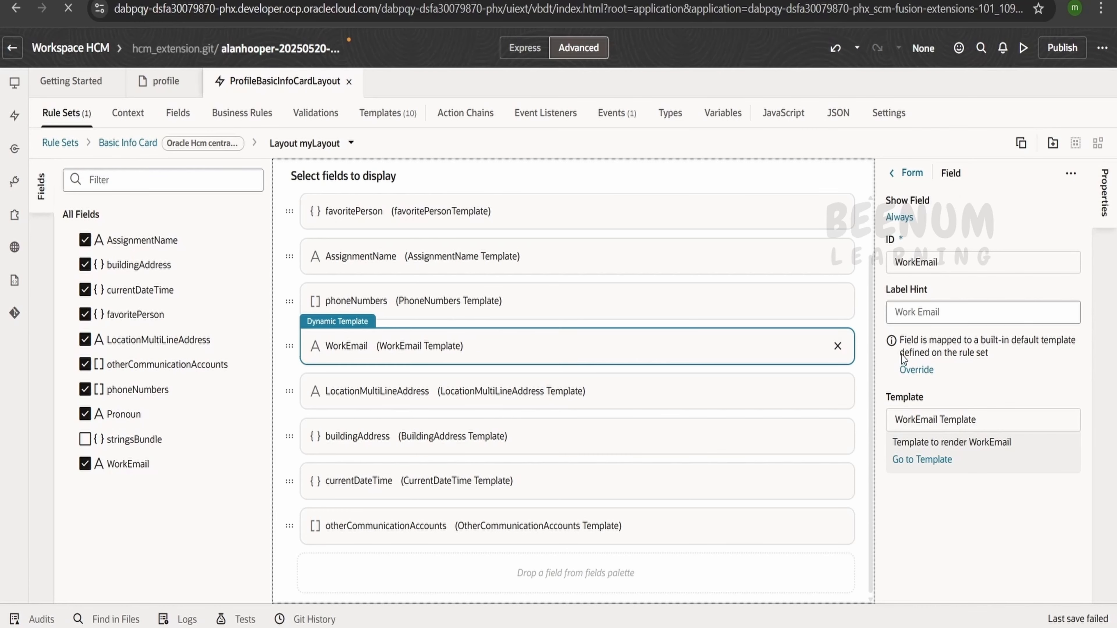
click(916, 370)
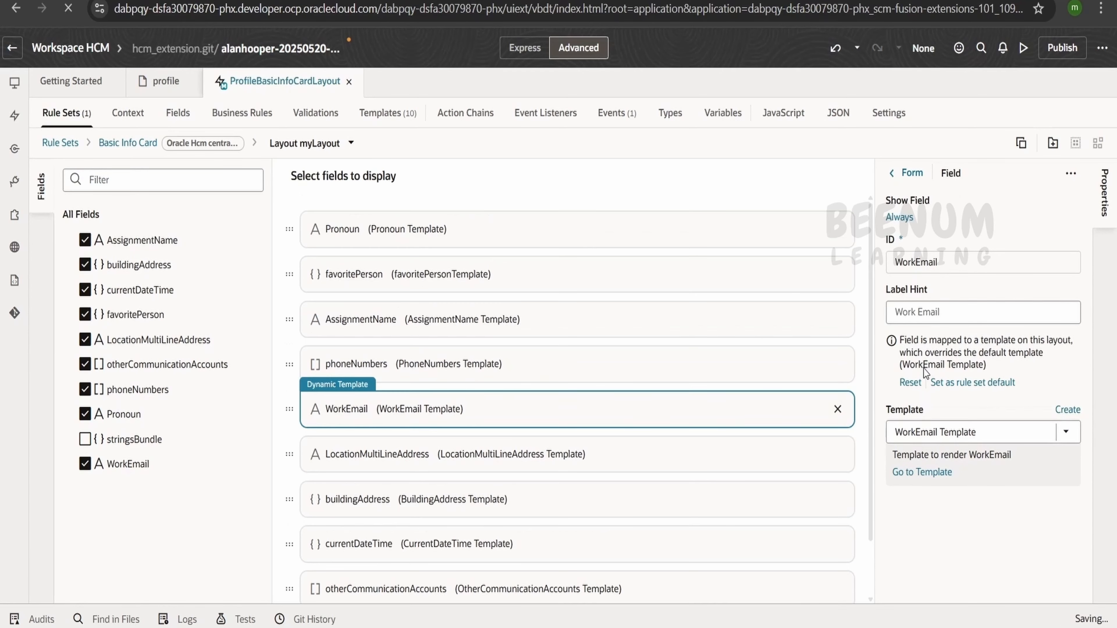
click(1076, 516)
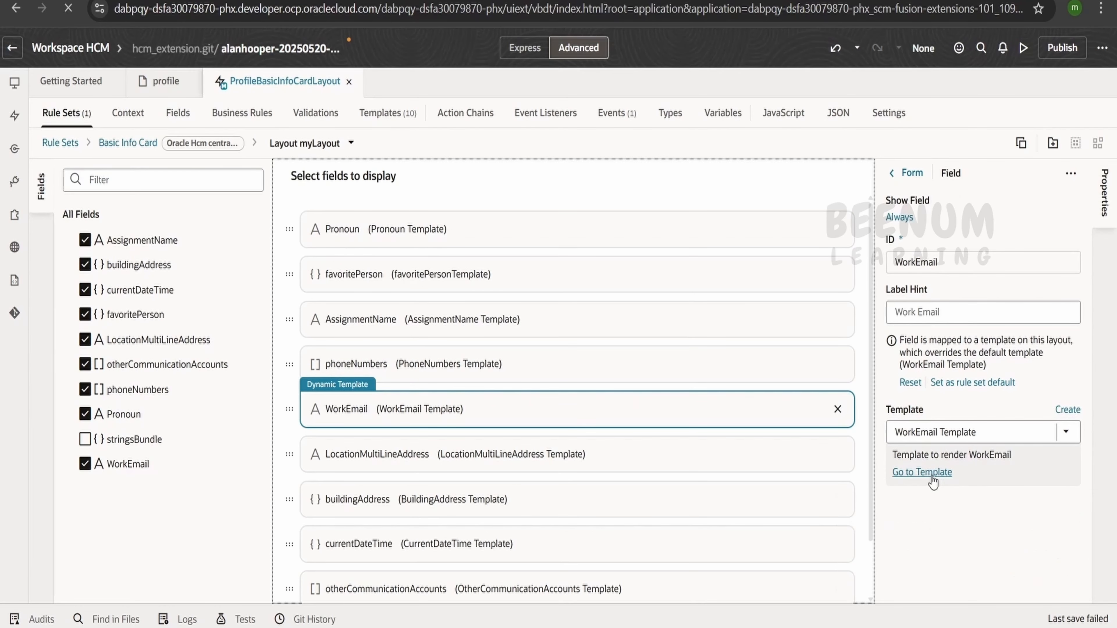
Step: Create a template labelled "WorkEmail New Template" for the WorkEmail field, with extensions enabled
click(950, 431)
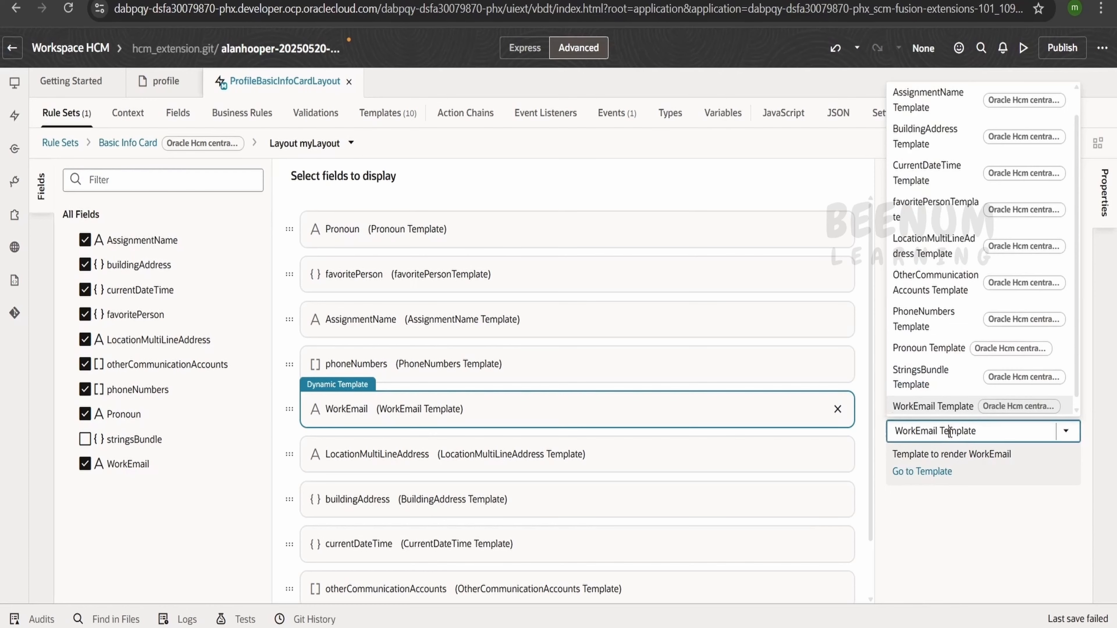
click(944, 495)
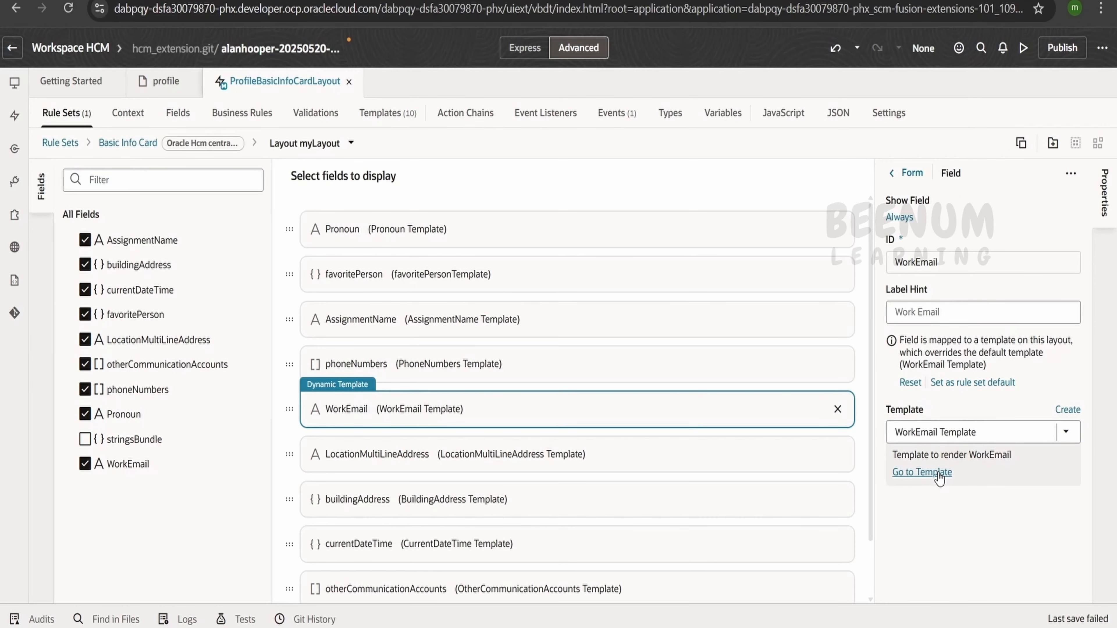
click(1067, 410)
text(W)
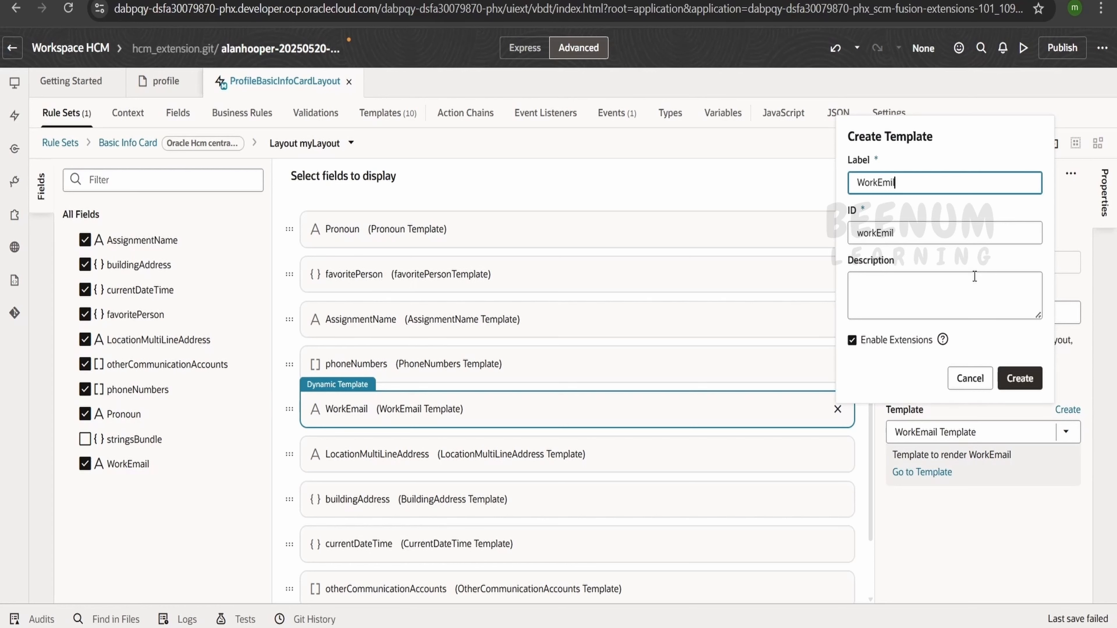
text(orkEmail New)
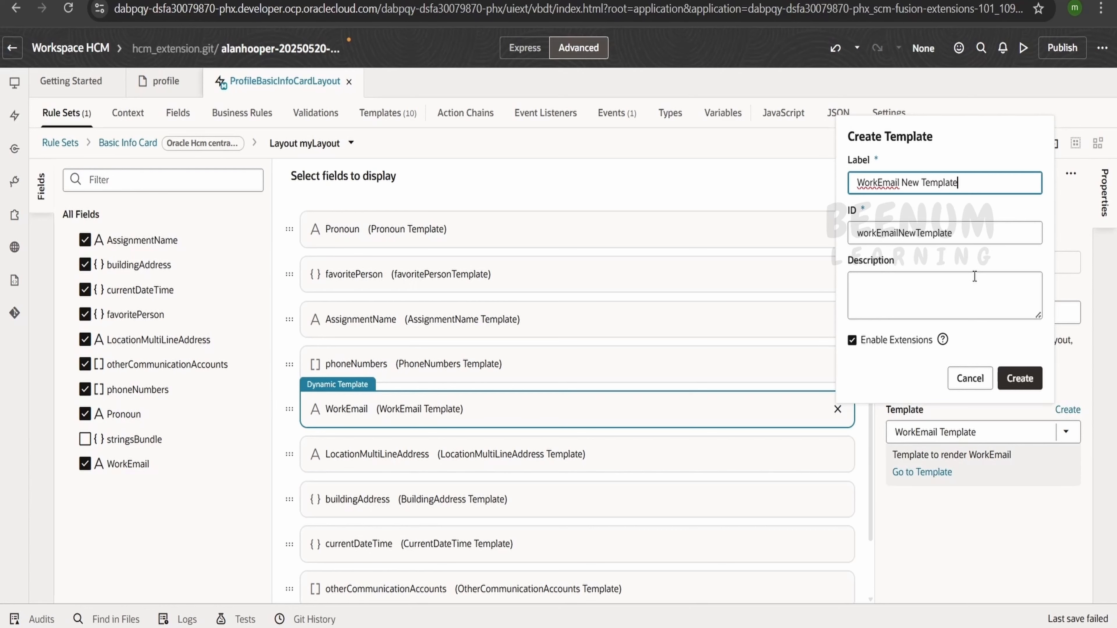
text( Template)
click(1025, 380)
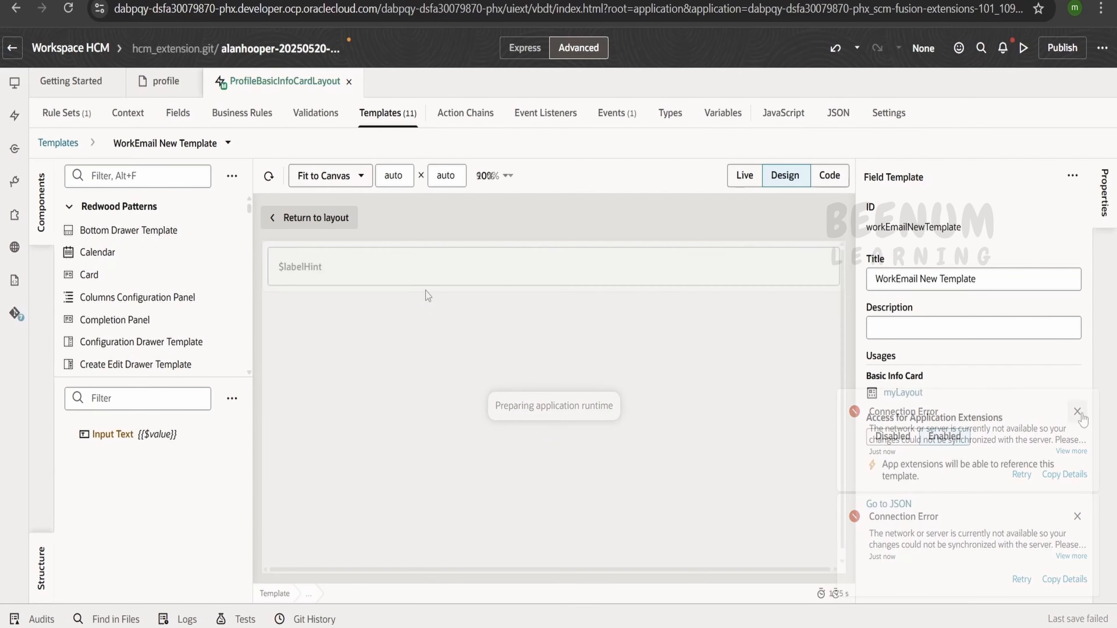
Step: Find the Grid Container component with the filter "grid" and place it above the Input Text in the template
click(429, 269)
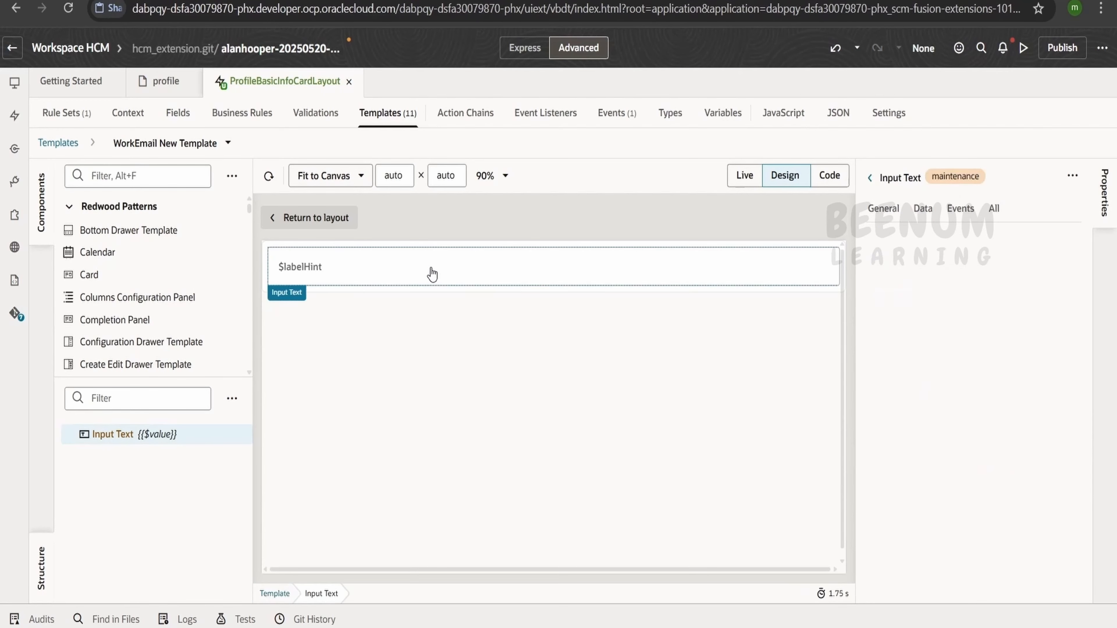
click(302, 49)
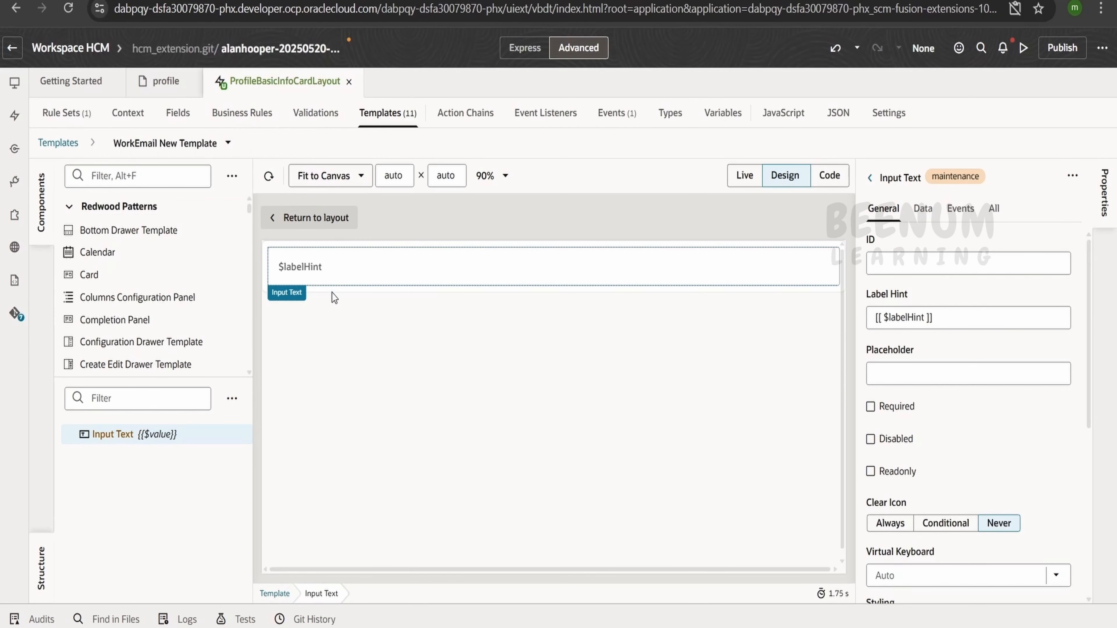
click(130, 165)
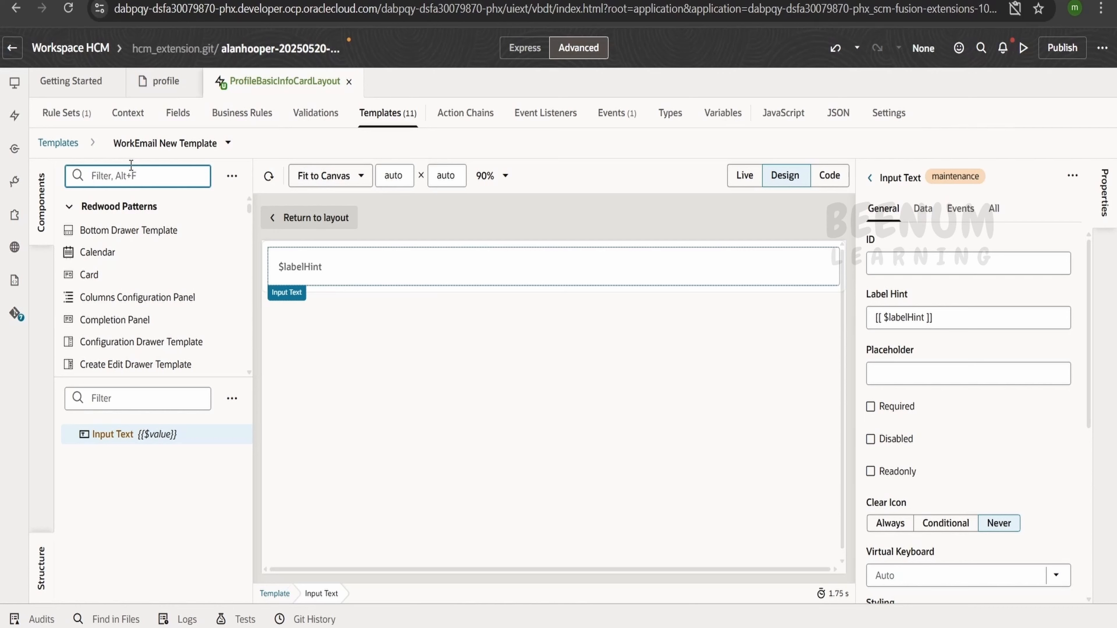
text(grid)
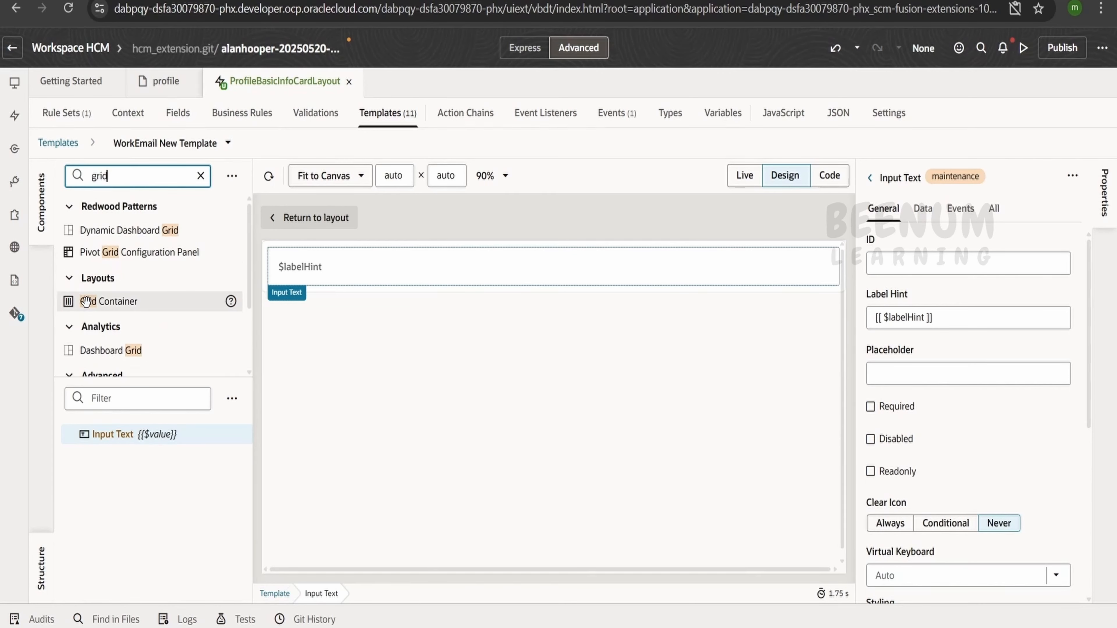
drag(101, 301, 301, 243)
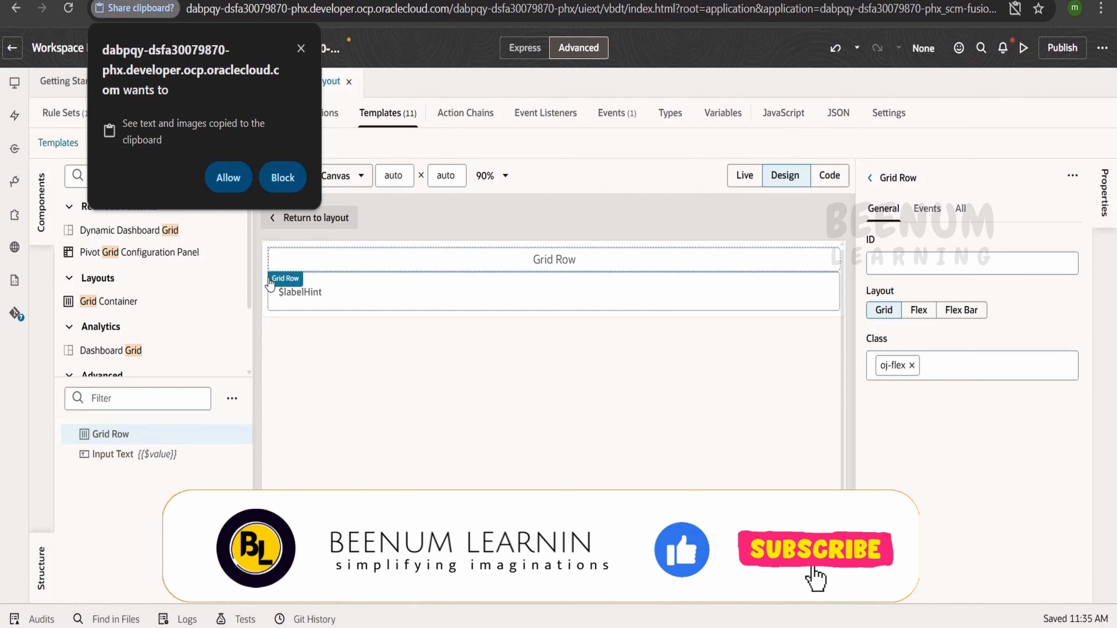
Step: Nest the Input Text inside the Grid Row and check which value it is bound to, dismissing the clipboard permission prompts
click(300, 49)
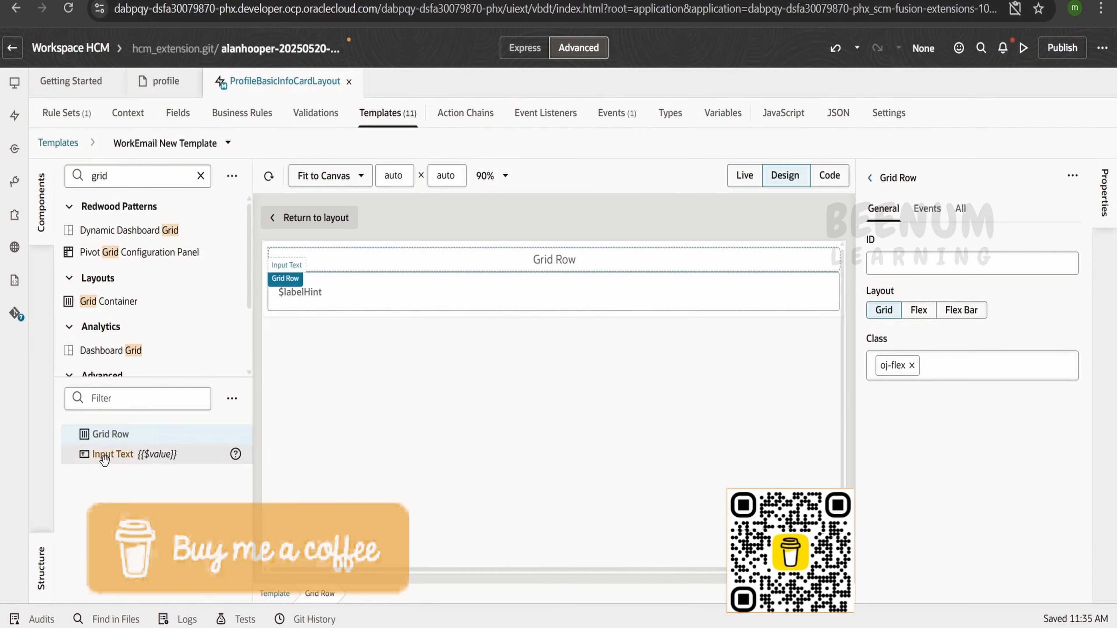
drag(132, 453, 134, 435)
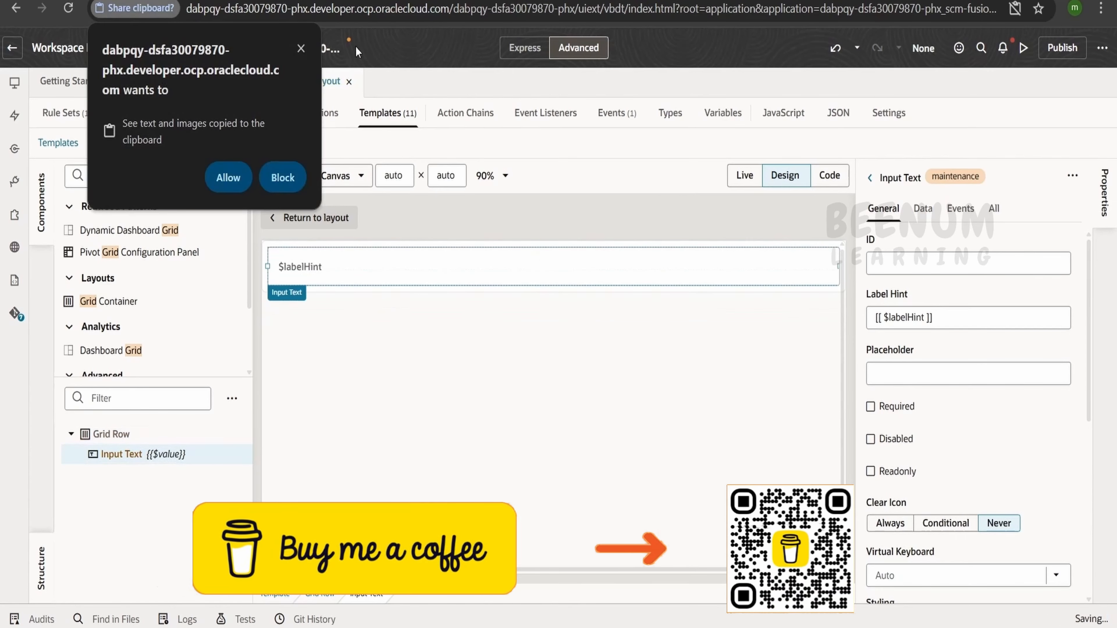
click(109, 458)
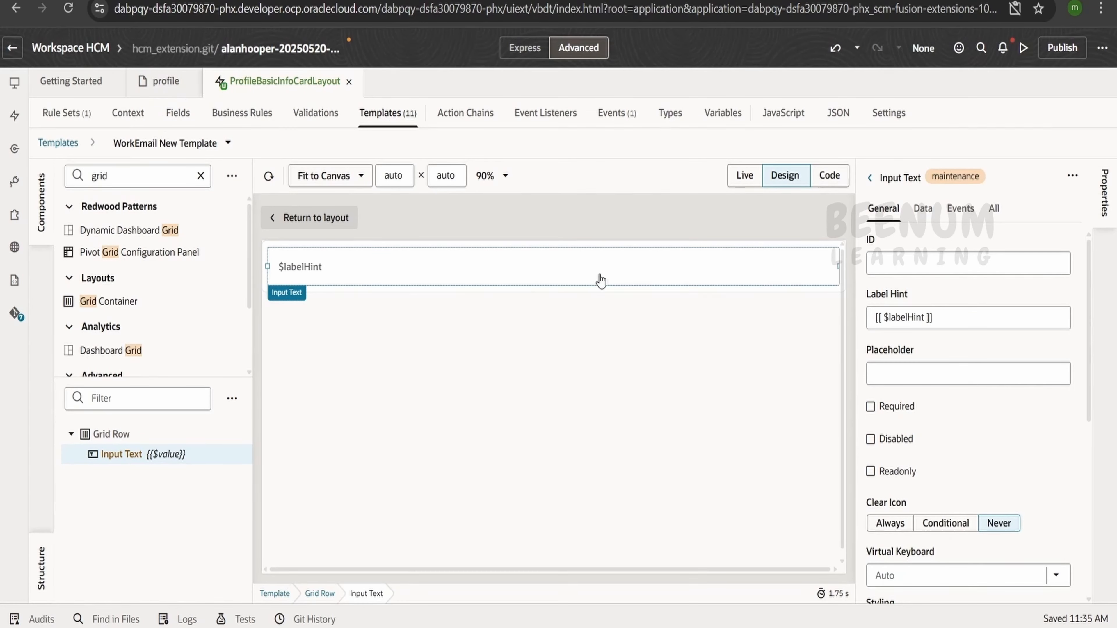
click(922, 208)
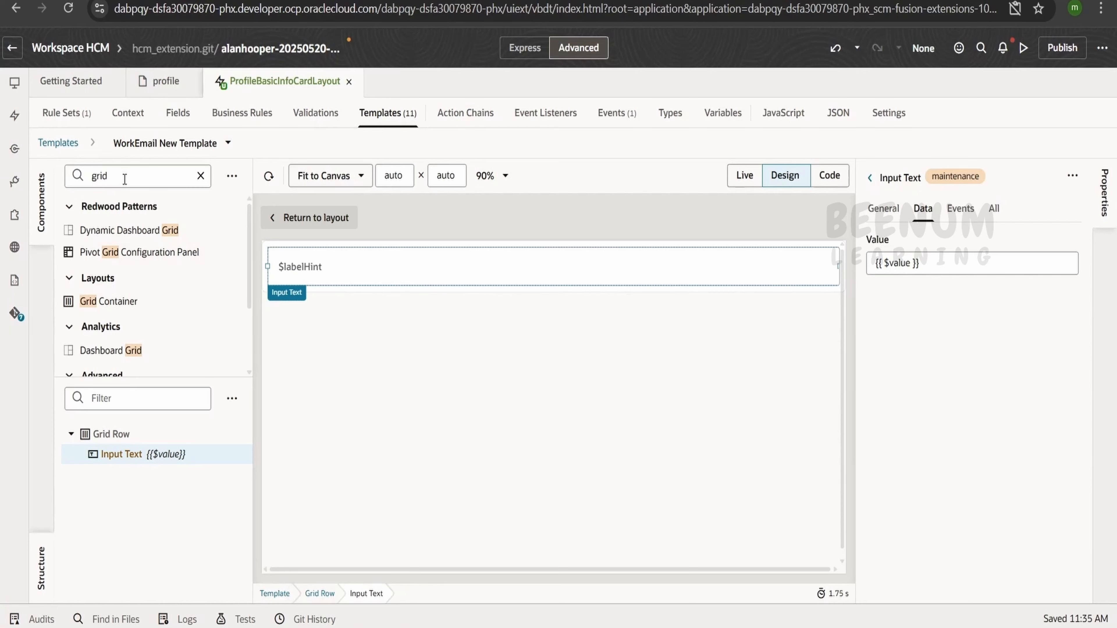
Step: Find the Heading component with the filter "head" and place it above the Input Text inside the Grid Row
click(125, 179)
text(head)
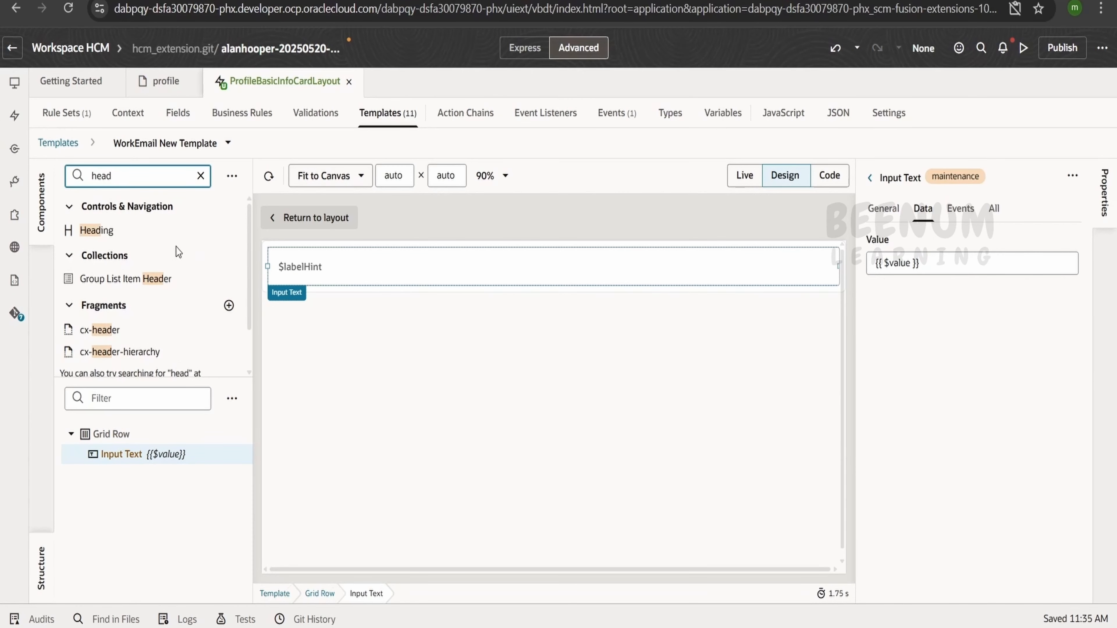
drag(111, 229, 345, 251)
drag(116, 453, 124, 484)
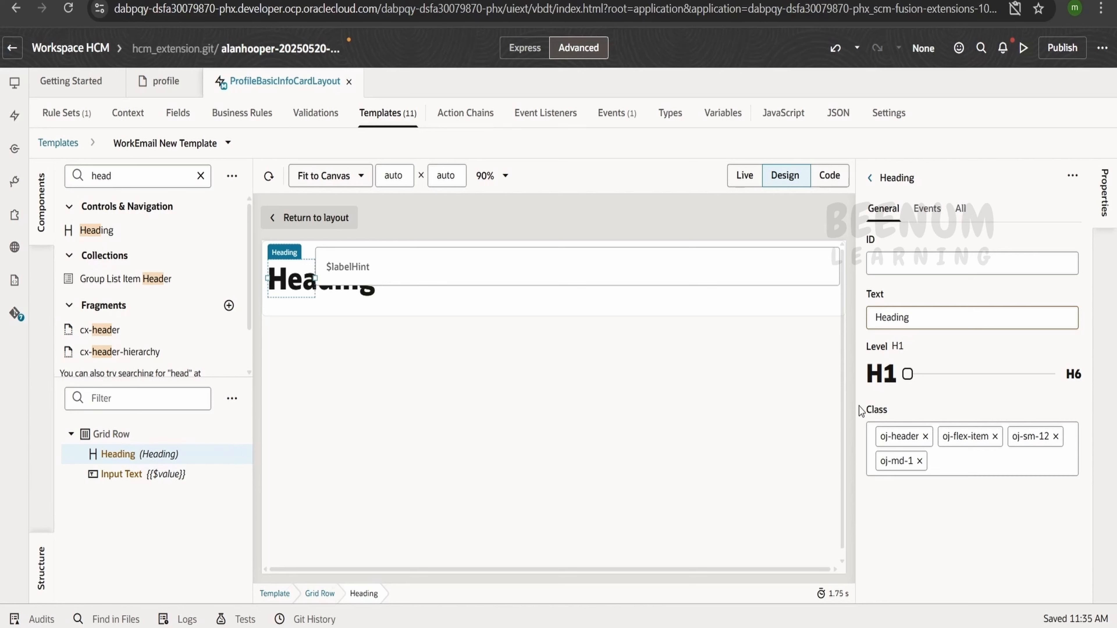
Step: Set the heading's level to H6 and change the enclosing Grid Row's layout to Flex
drag(907, 374, 1116, 422)
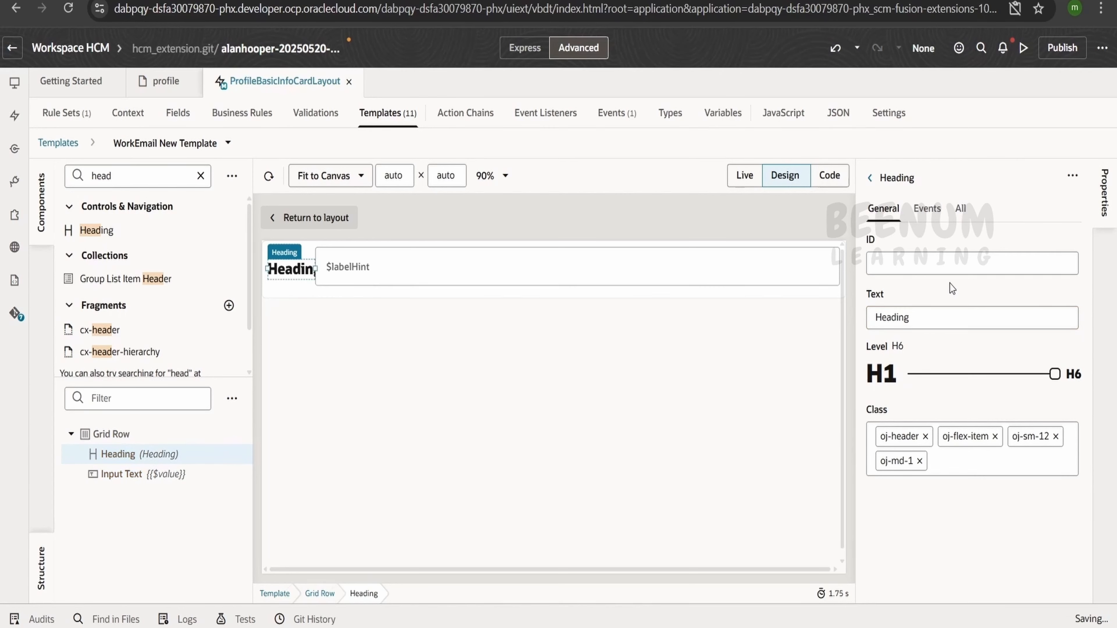
click(116, 437)
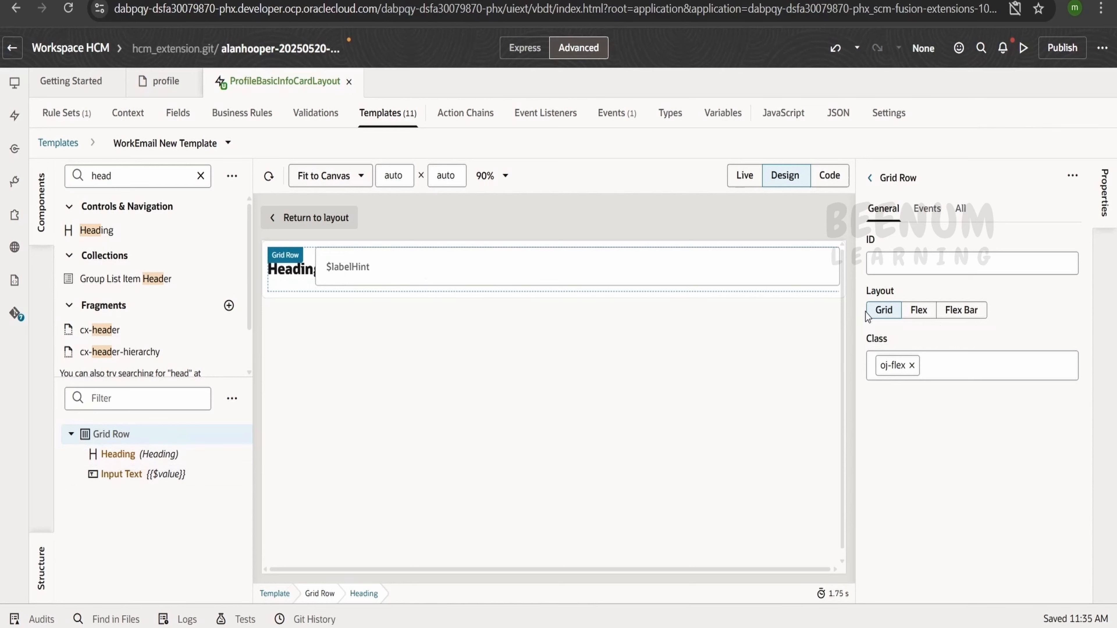
click(918, 310)
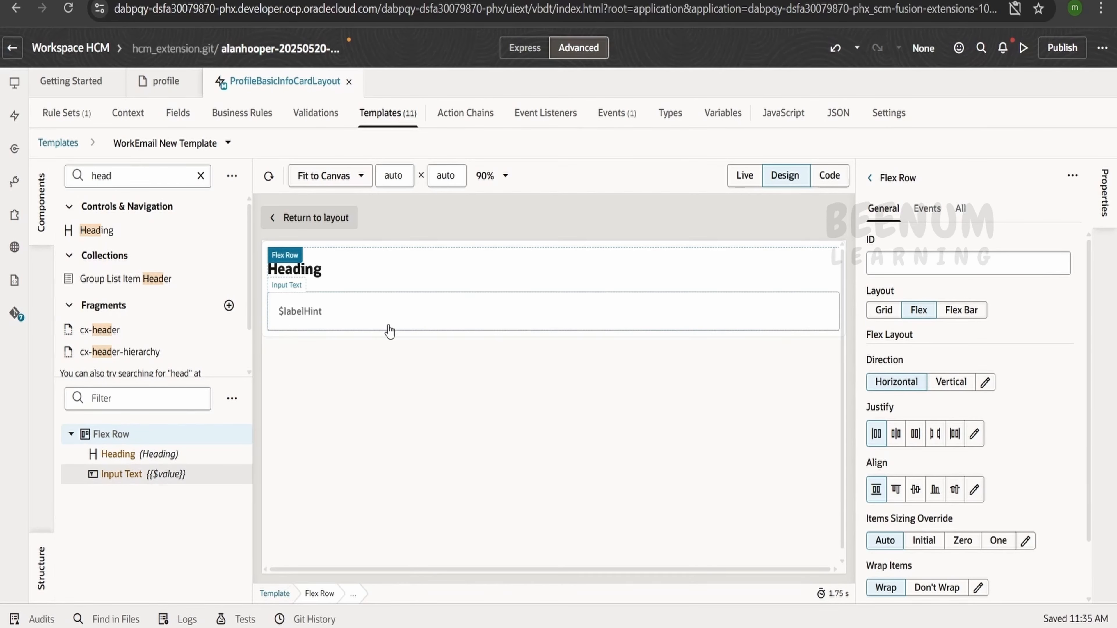
Step: Set the heading's text to "This is a Work Email"
click(295, 269)
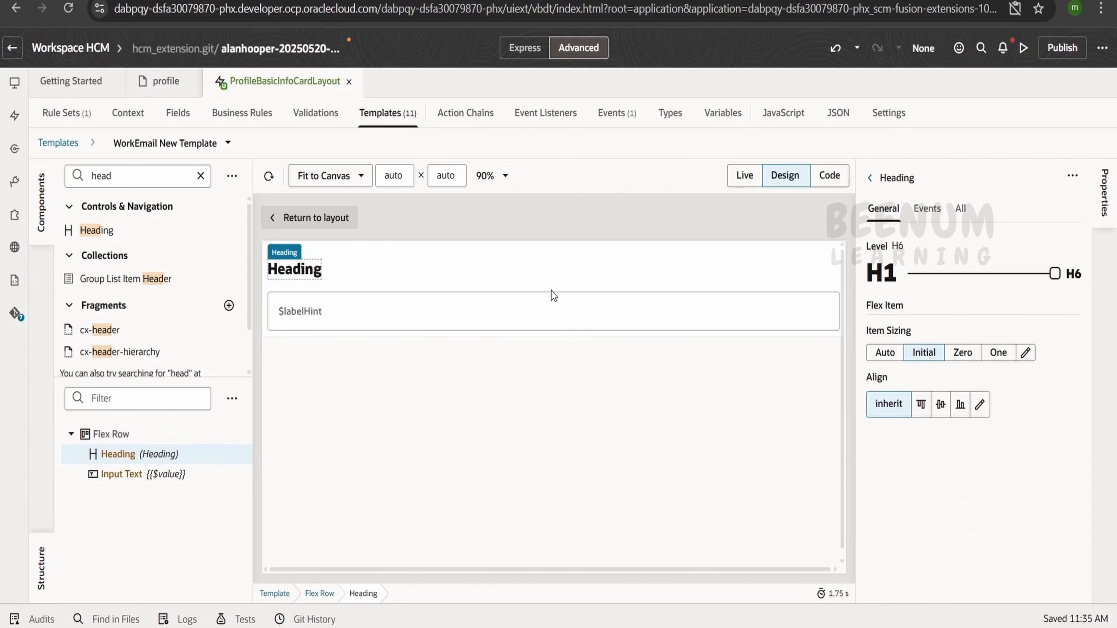
click(884, 319)
text(Work Email)
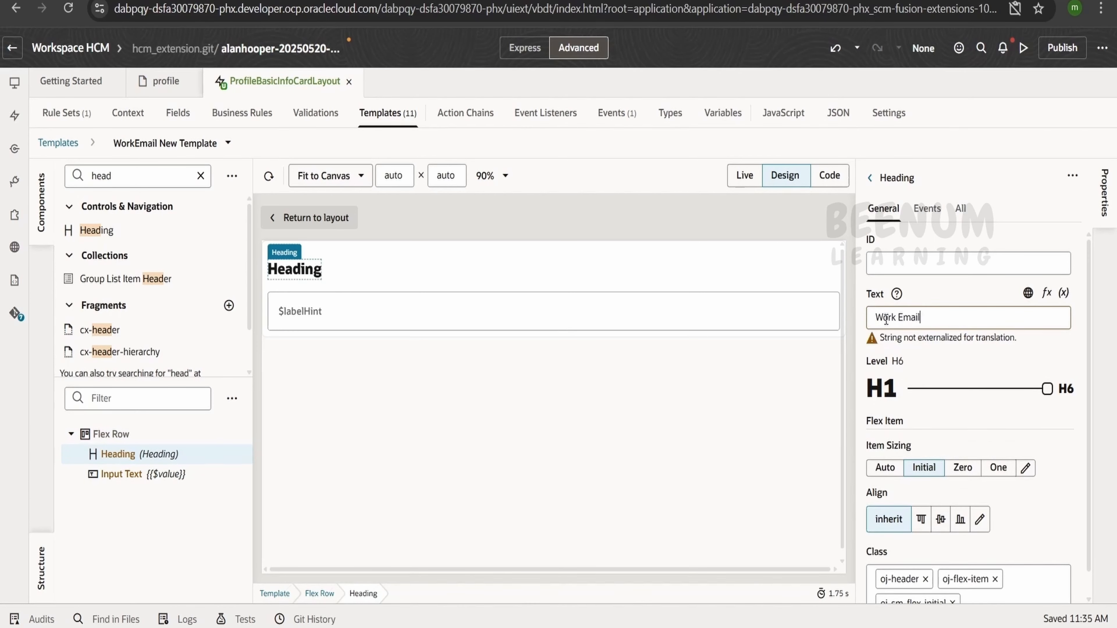
text(This is a)
click(745, 407)
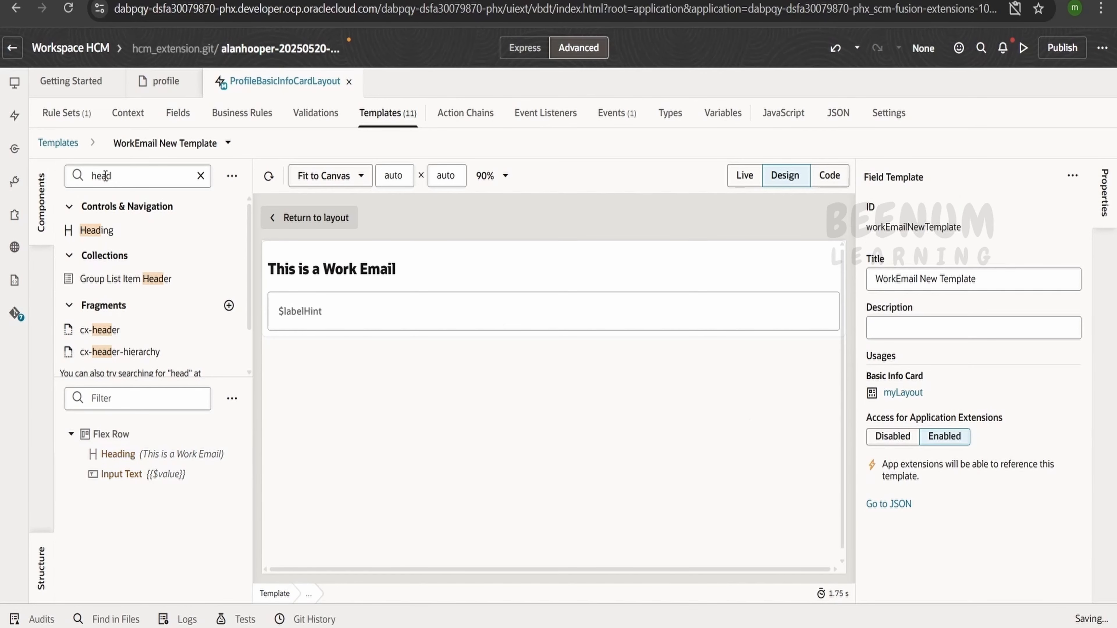
Step: Return from the template to the layout and open the Basic Info Card rule set
click(331, 222)
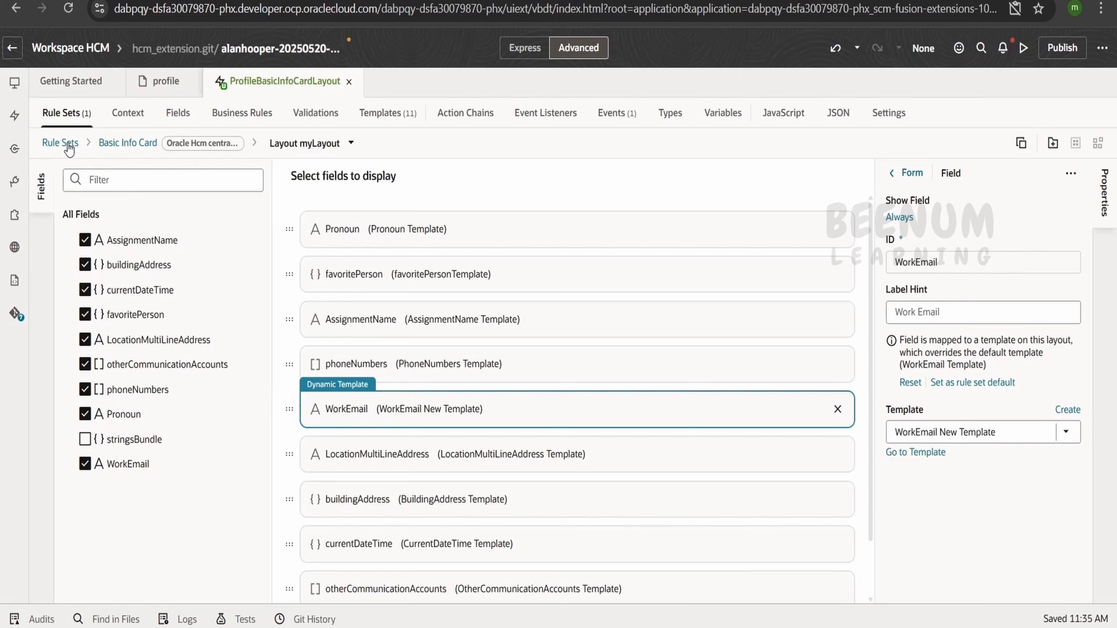
click(68, 145)
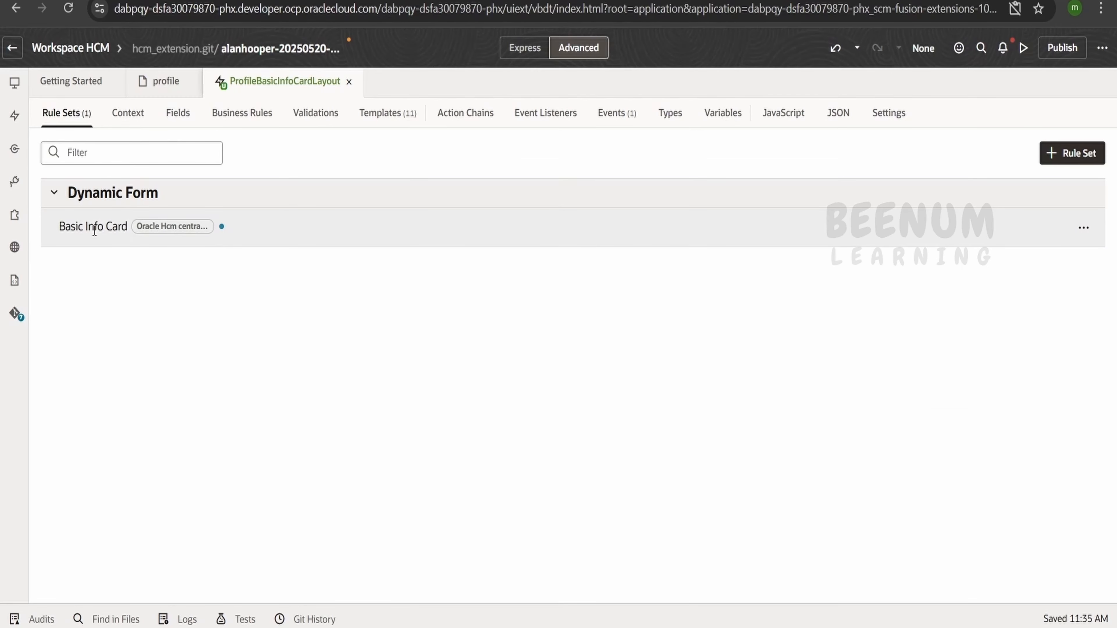
click(220, 229)
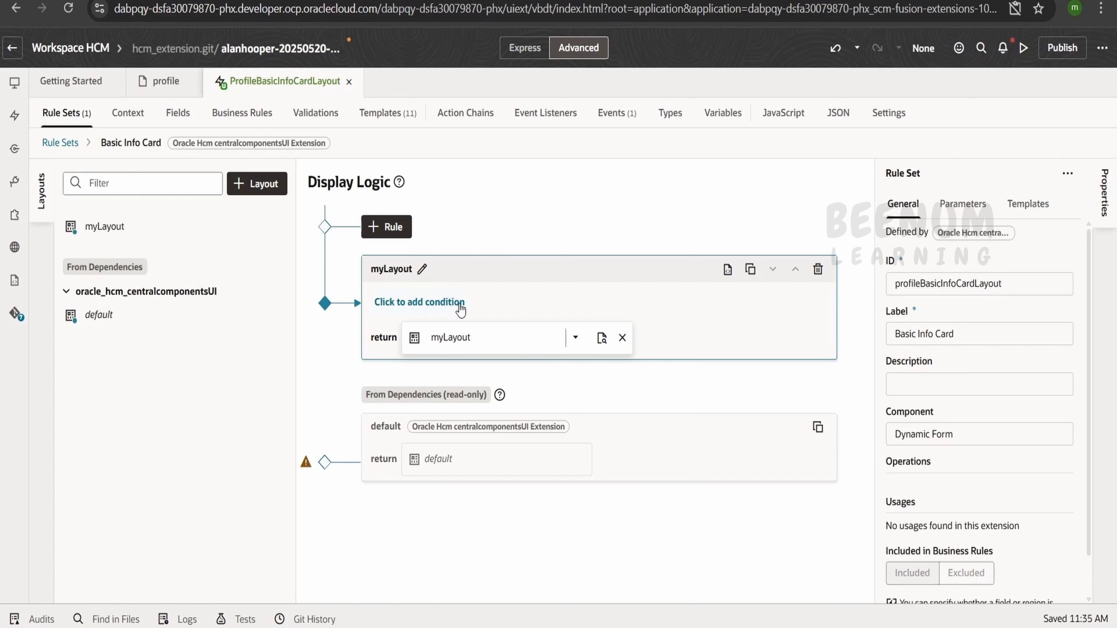
Step: Examine the field, responsive and user attributes available for a condition on the myLayout rule, and close the condition editor without adding one
click(456, 315)
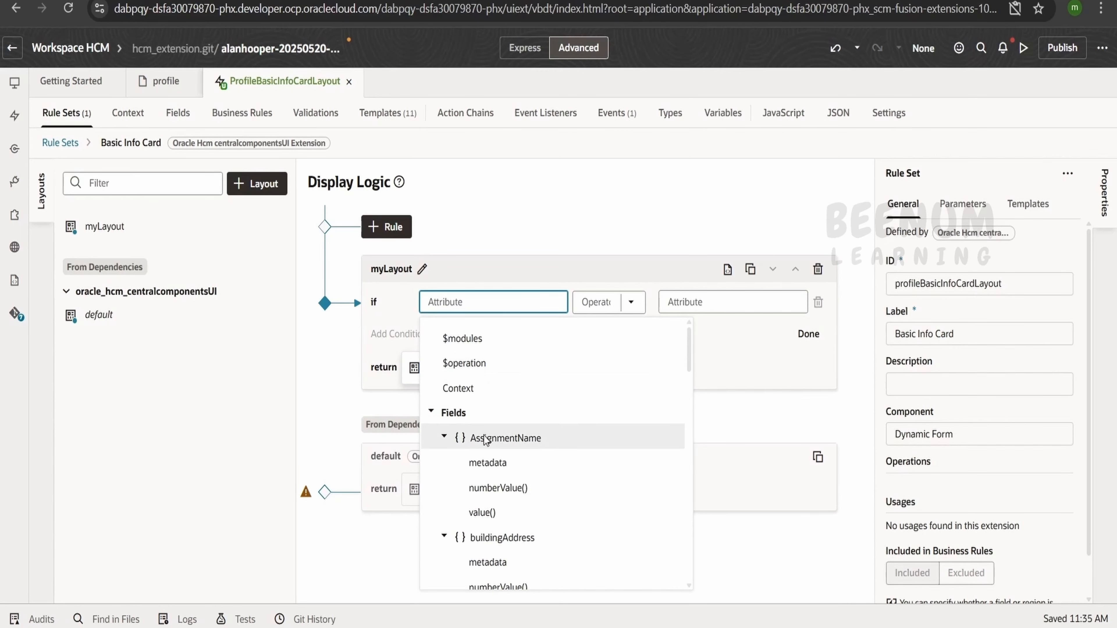
scroll(482, 425, down, 2)
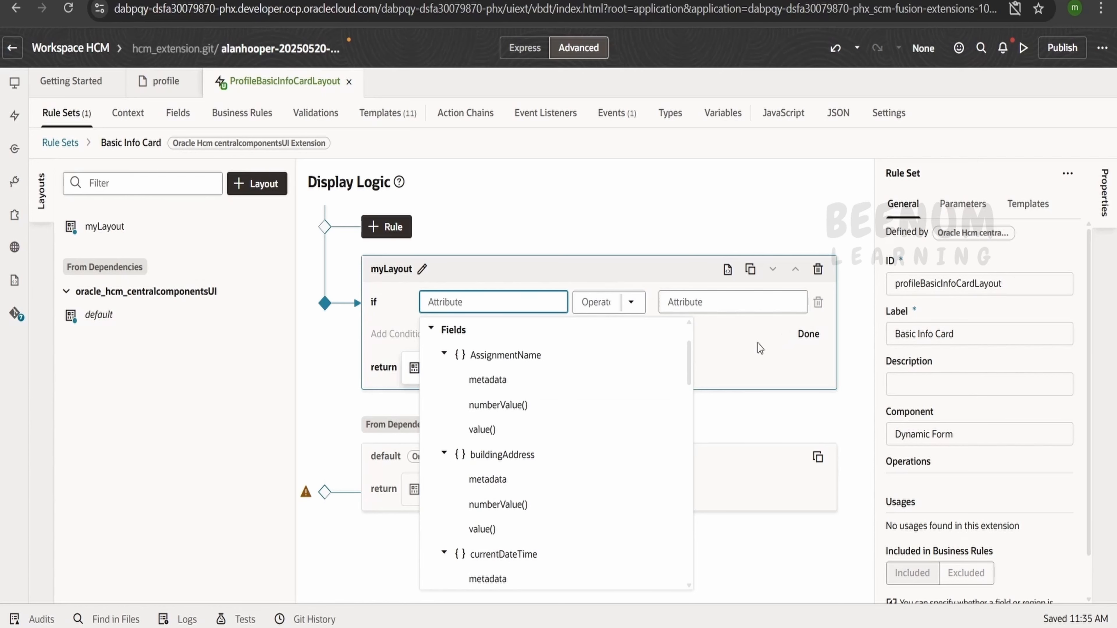
scroll(559, 469, down, 2)
scroll(559, 470, down, 5)
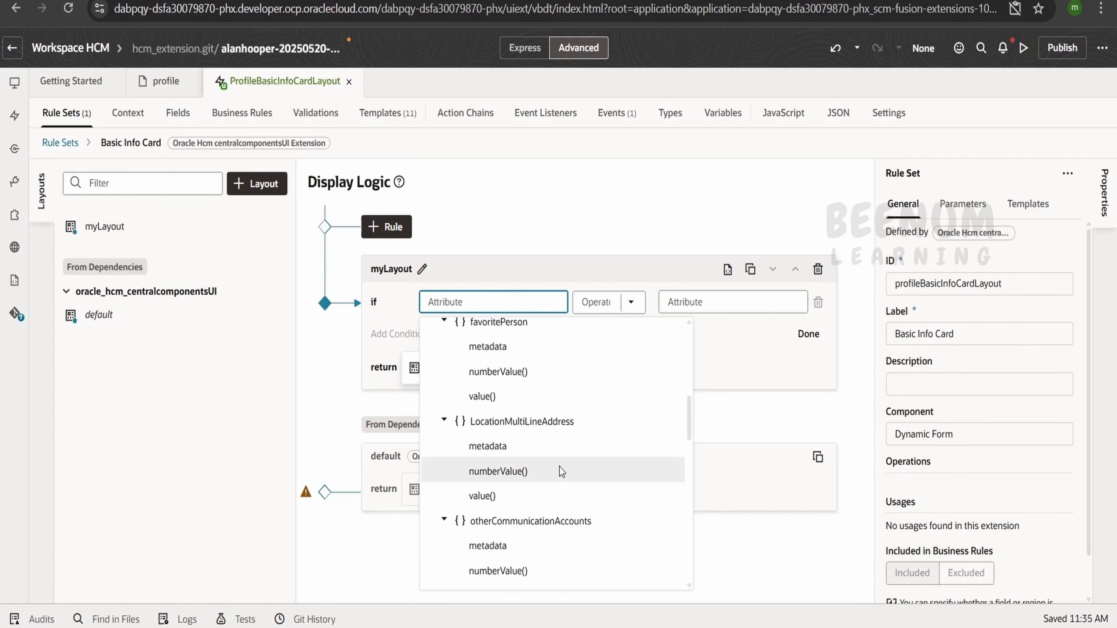
scroll(559, 465, down, 10)
scroll(534, 521, down, 2)
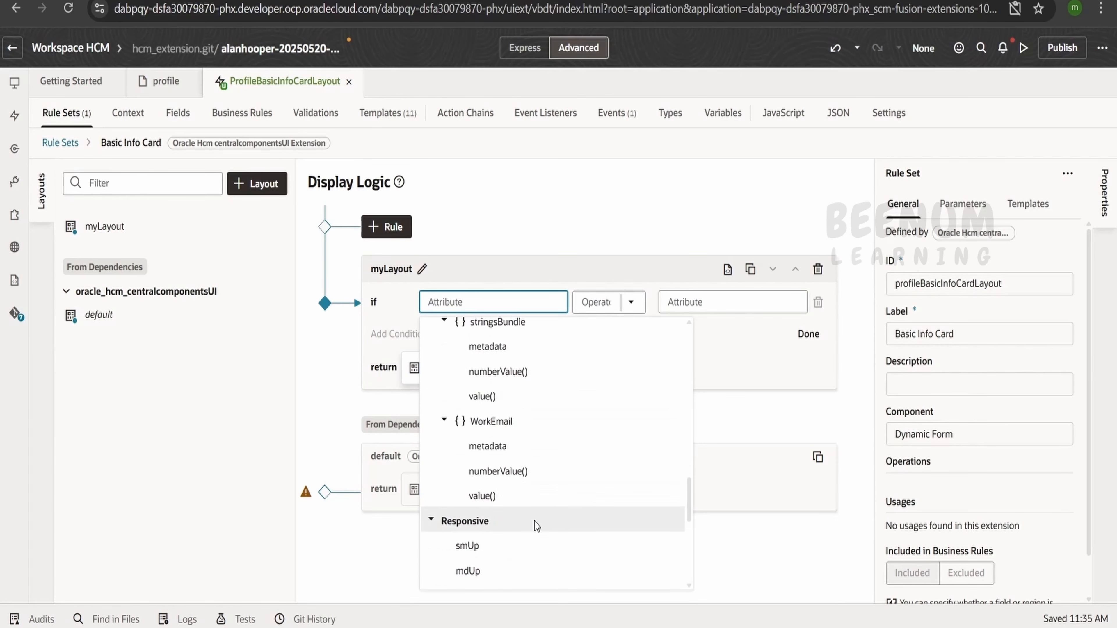
scroll(534, 384, up, 3)
scroll(526, 484, down, 3)
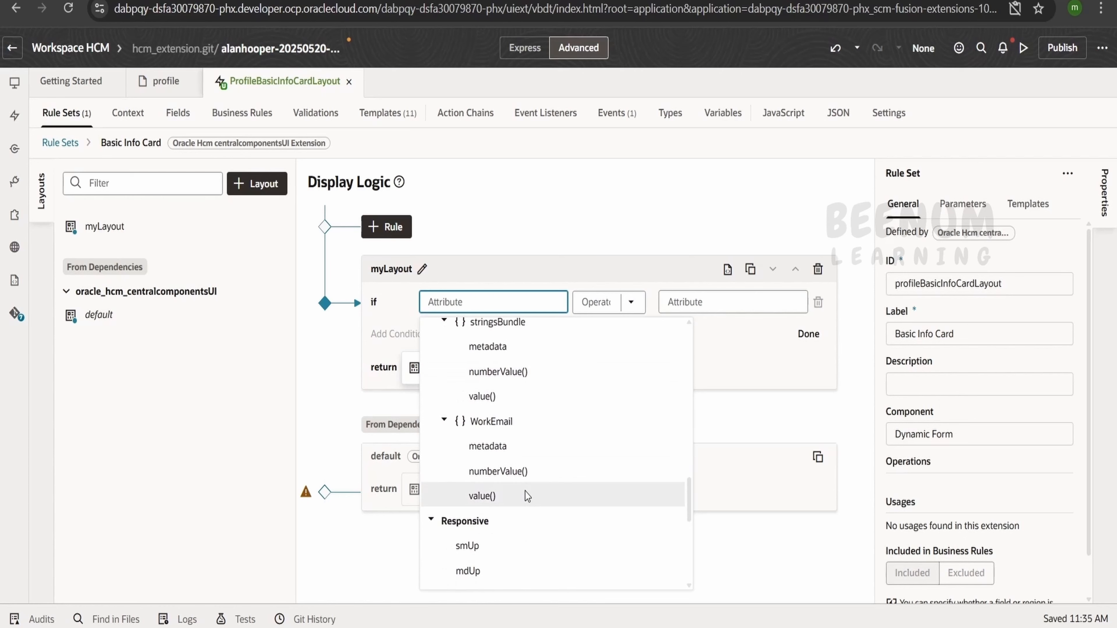
scroll(525, 492, down, 4)
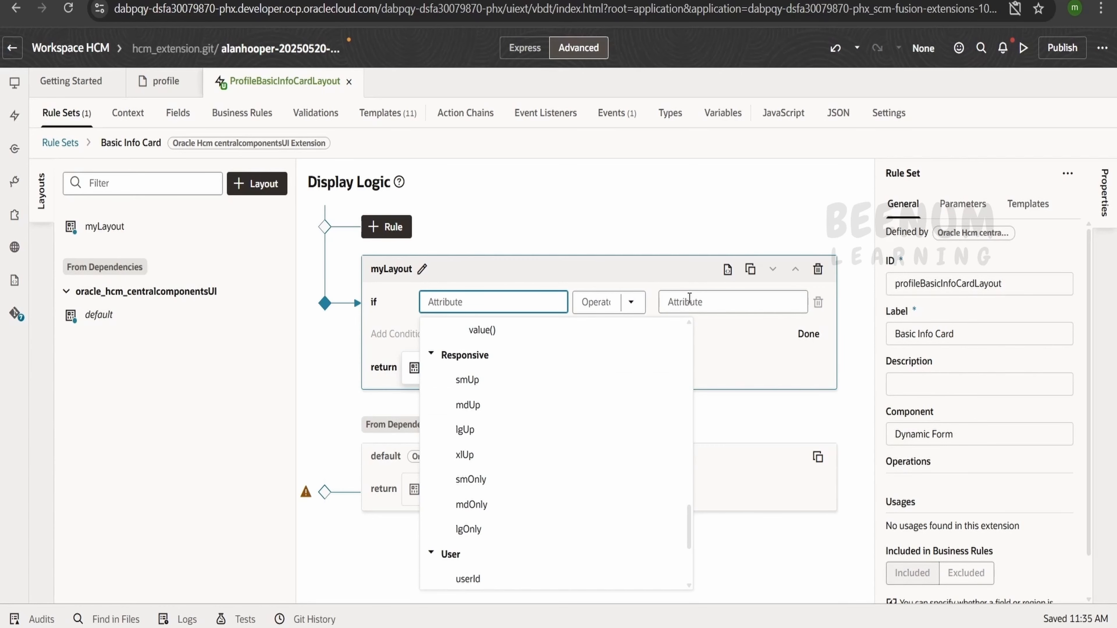
click(608, 310)
click(467, 414)
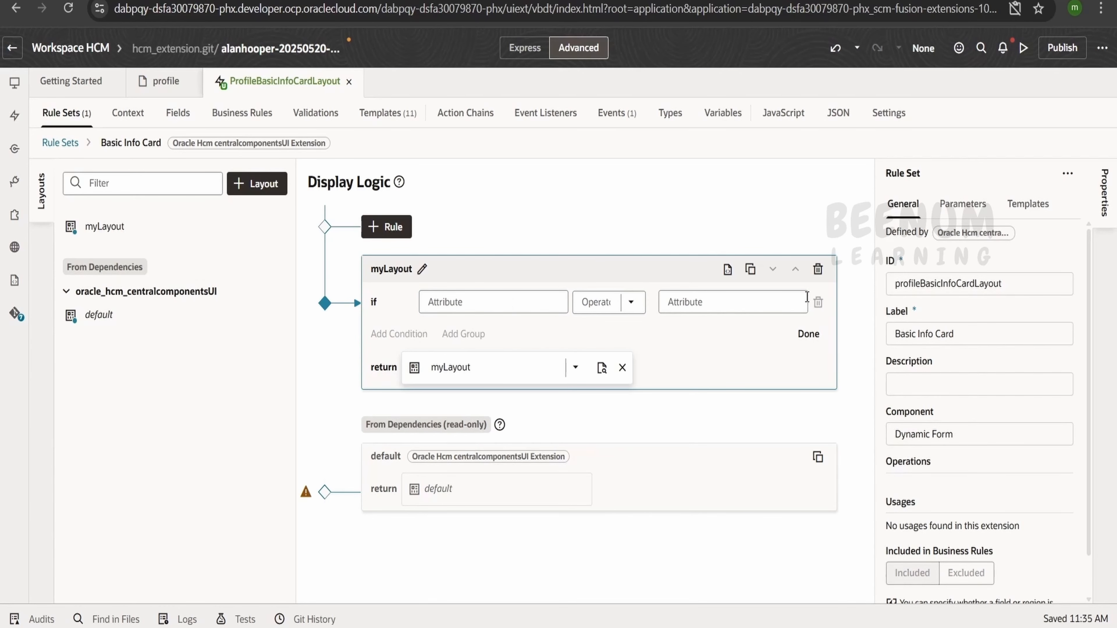
click(808, 334)
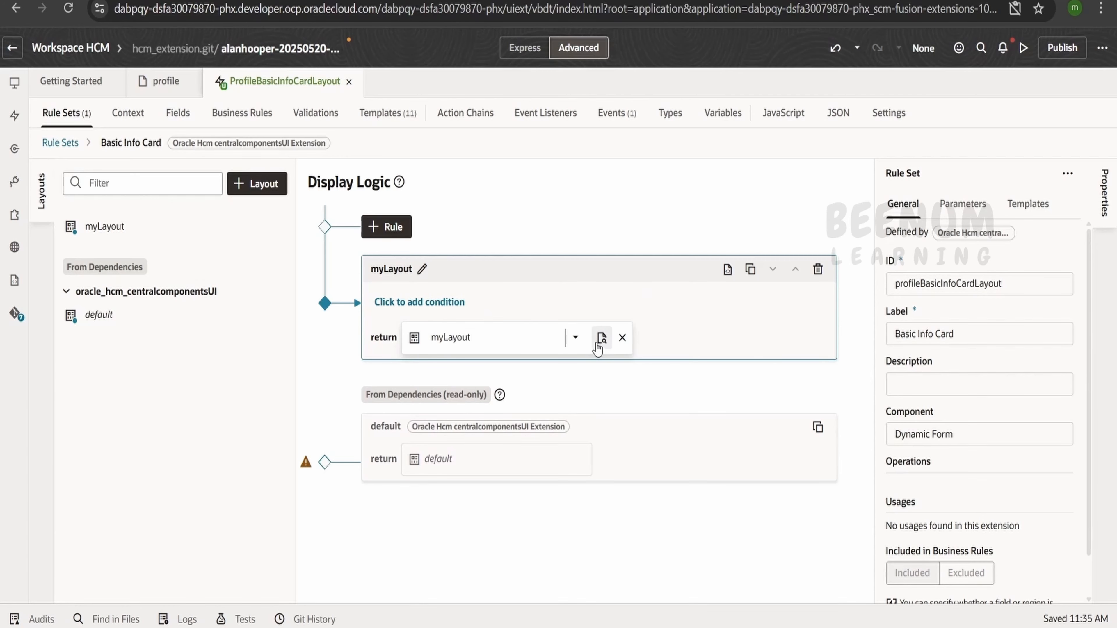
Step: Review the myLayout fields and the Basic Info Card on the profile page, and reopen the card's rule set from there
click(602, 338)
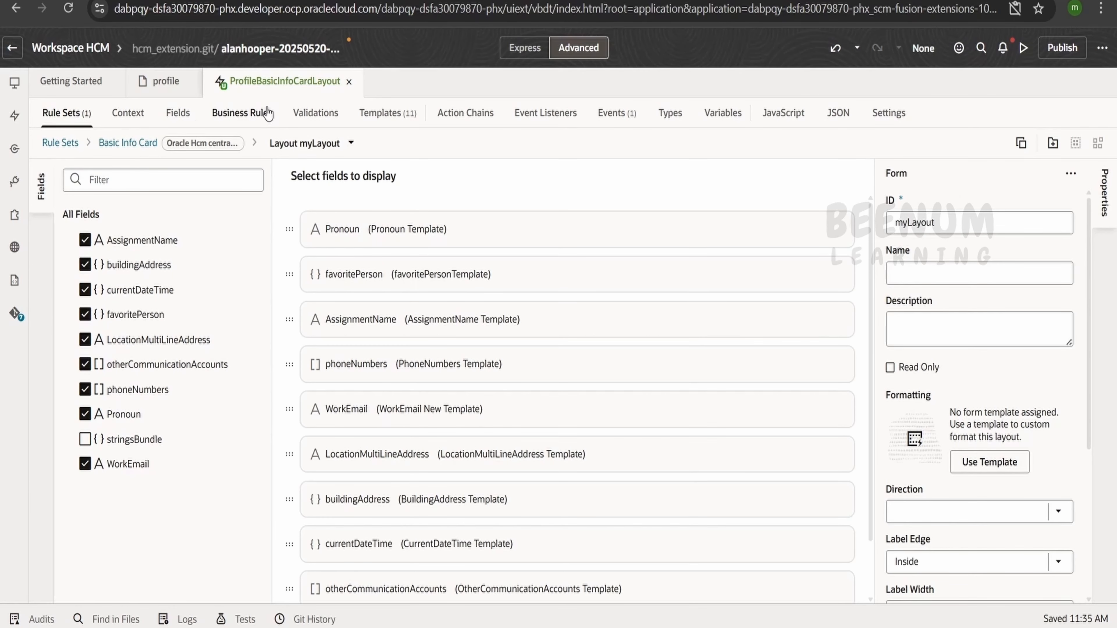
click(163, 84)
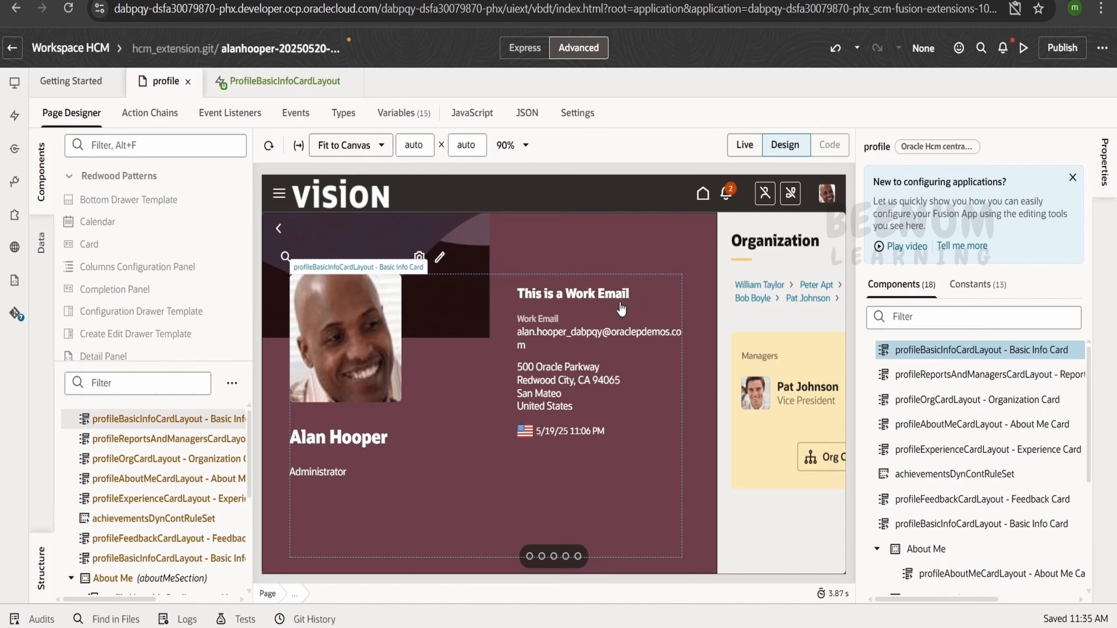
click(509, 283)
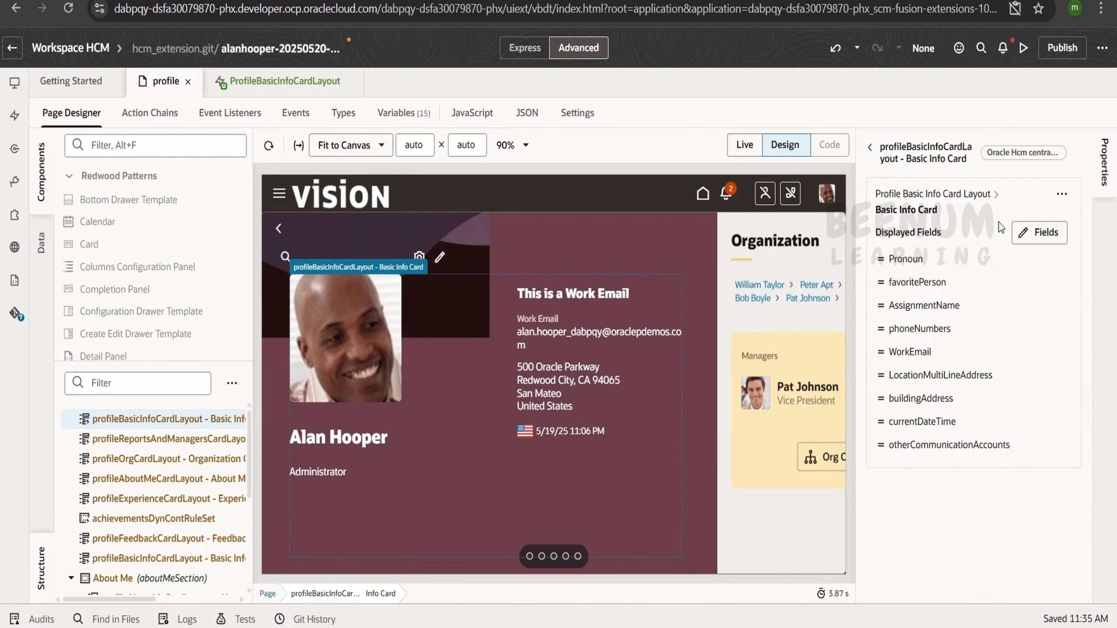
click(1060, 195)
click(1042, 228)
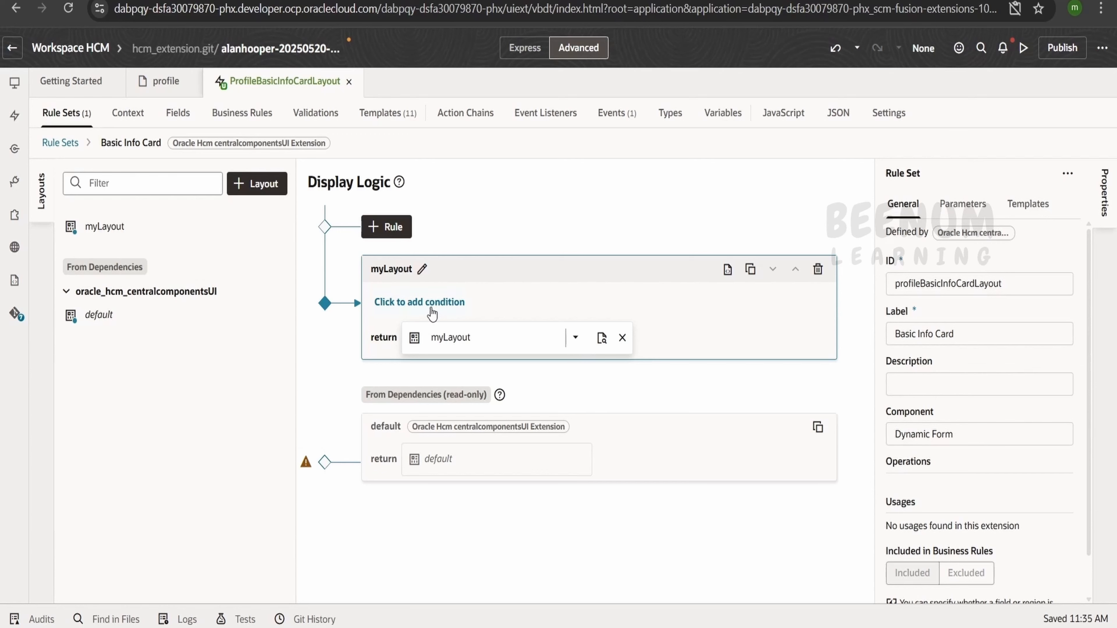
Step: Add a condition to the myLayout rule with the responsive mdUp attribute as its left operand
click(435, 301)
click(435, 301)
click(434, 302)
click(434, 302)
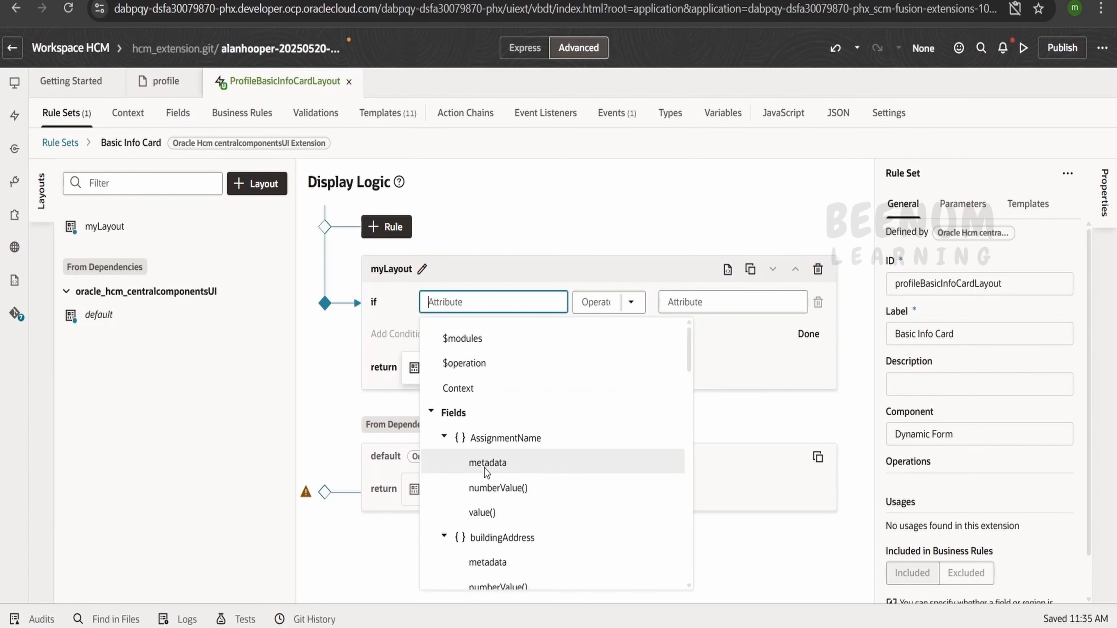
scroll(481, 492, down, 9)
scroll(481, 493, down, 5)
scroll(482, 512, down, 1)
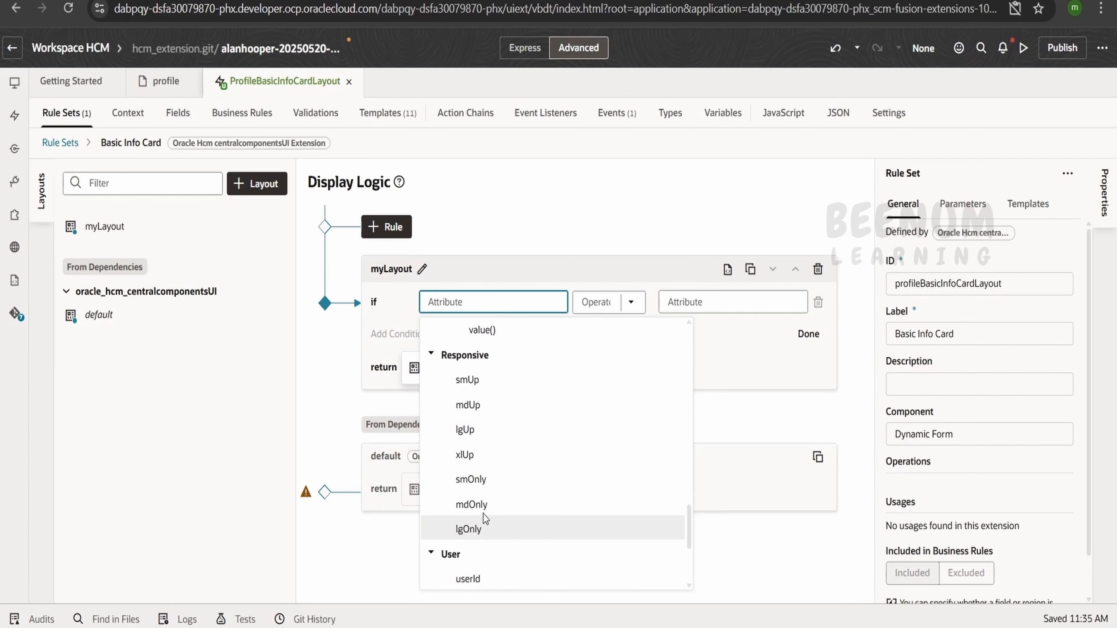
click(481, 410)
Step: Complete the rule condition with the === operator and the value true
click(751, 304)
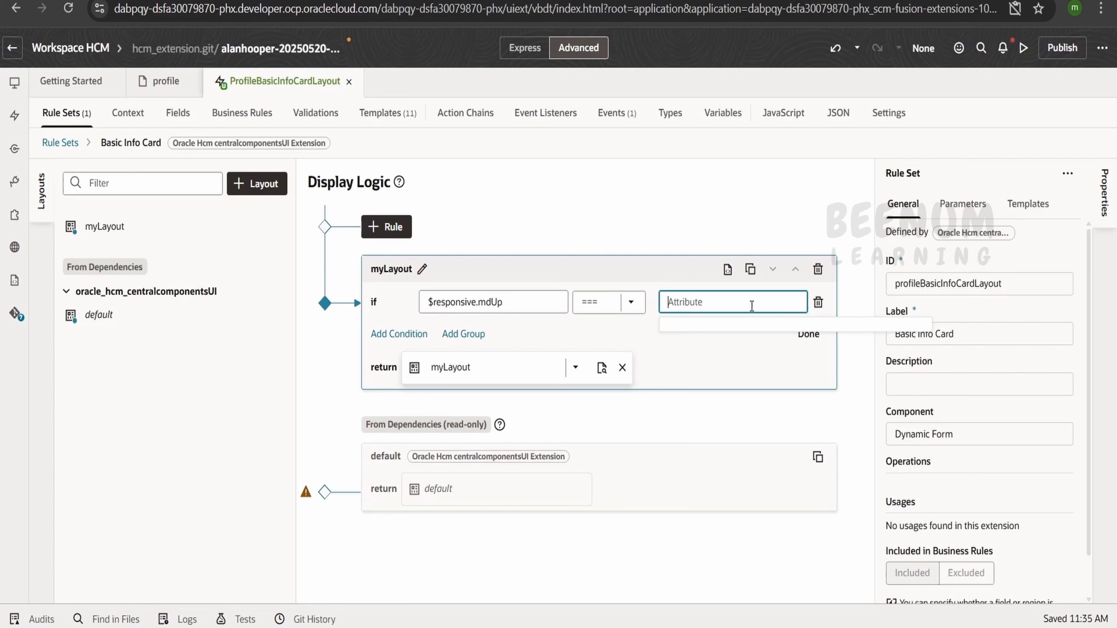
click(712, 311)
click(702, 309)
click(599, 307)
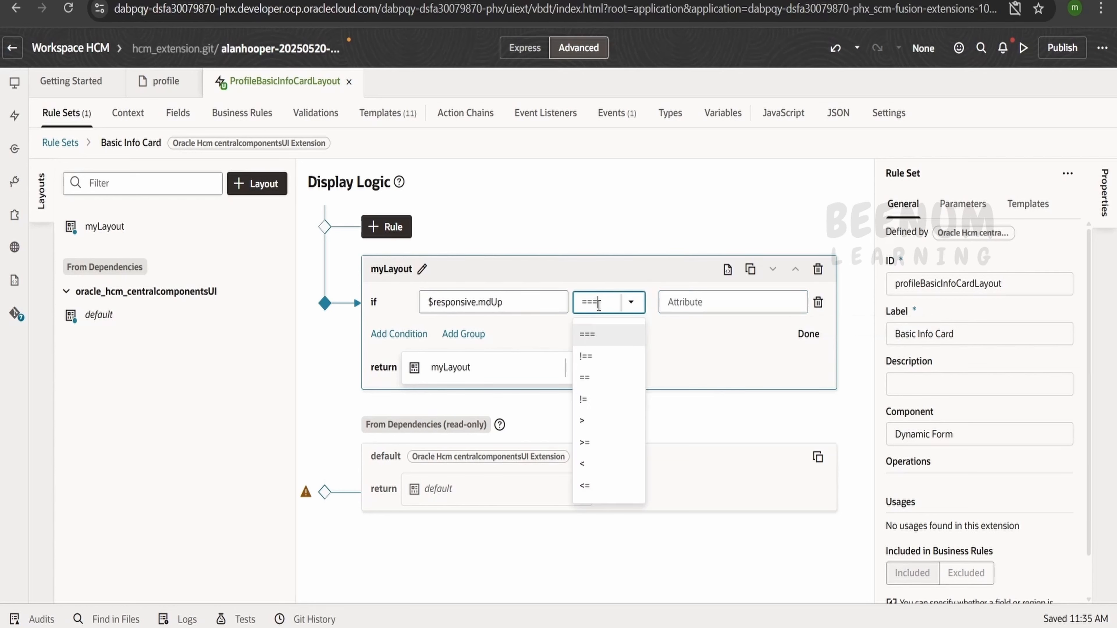
click(598, 336)
click(739, 297)
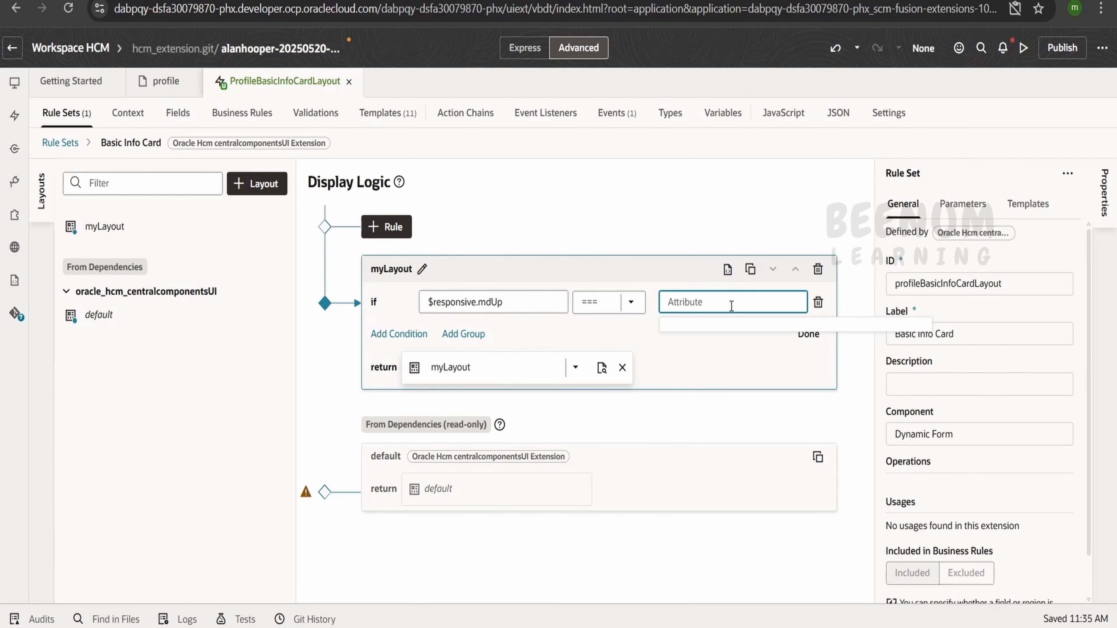
text(true)
key(Return)
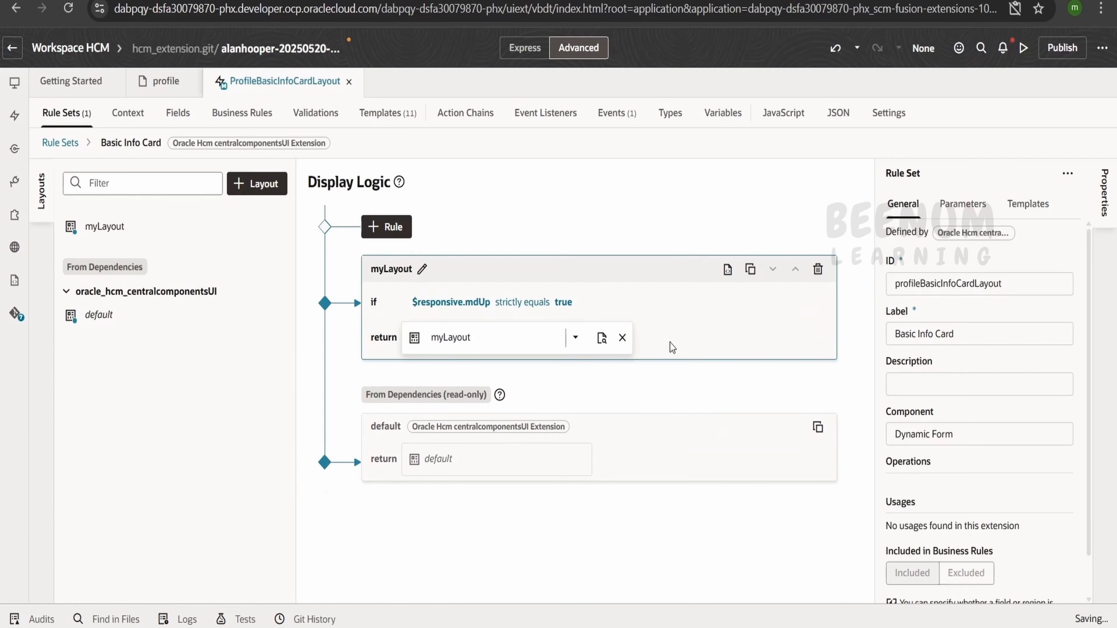
Step: Check the Basic Info Card in the profile page preview and return to its rule set
click(164, 81)
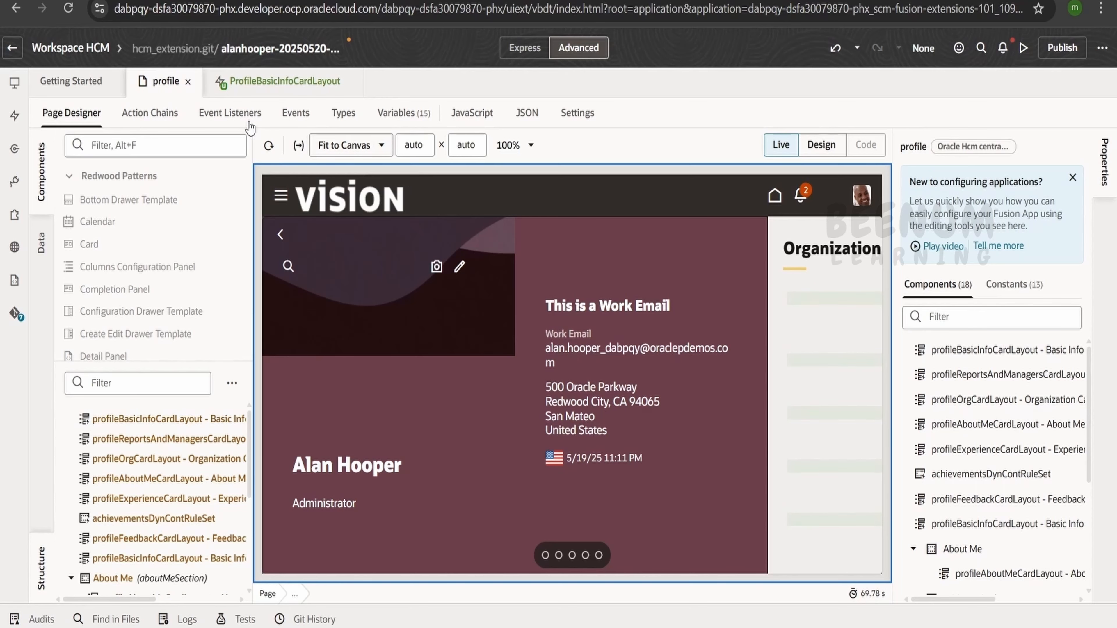
click(265, 88)
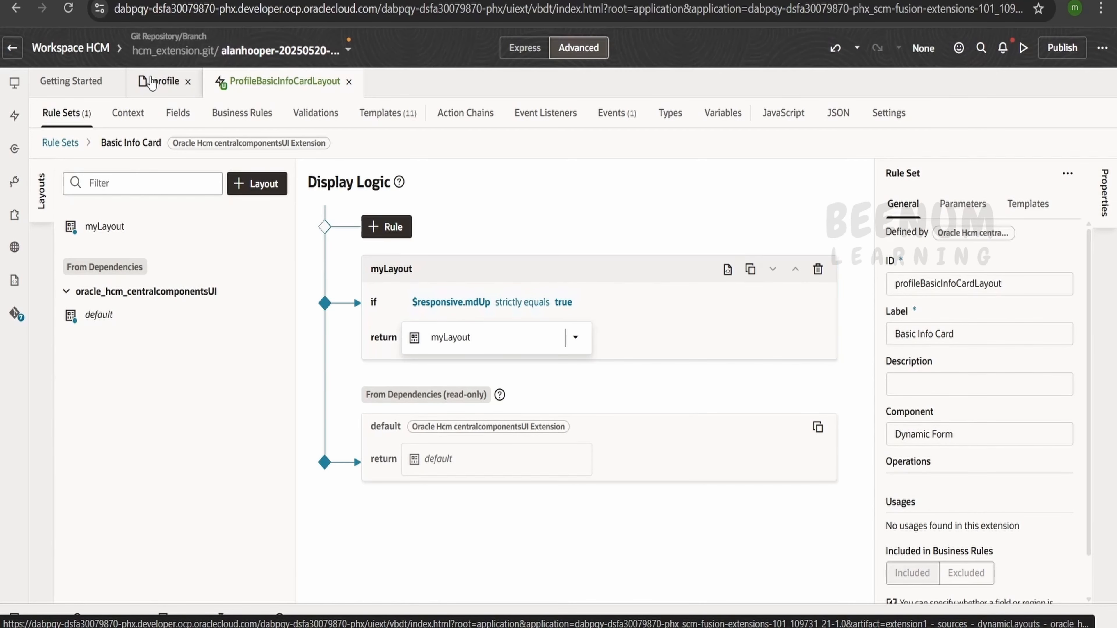
Step: Dismiss the About Me prompt on the profile page and preview the Basic Info Card at iPhone 12 size
click(165, 81)
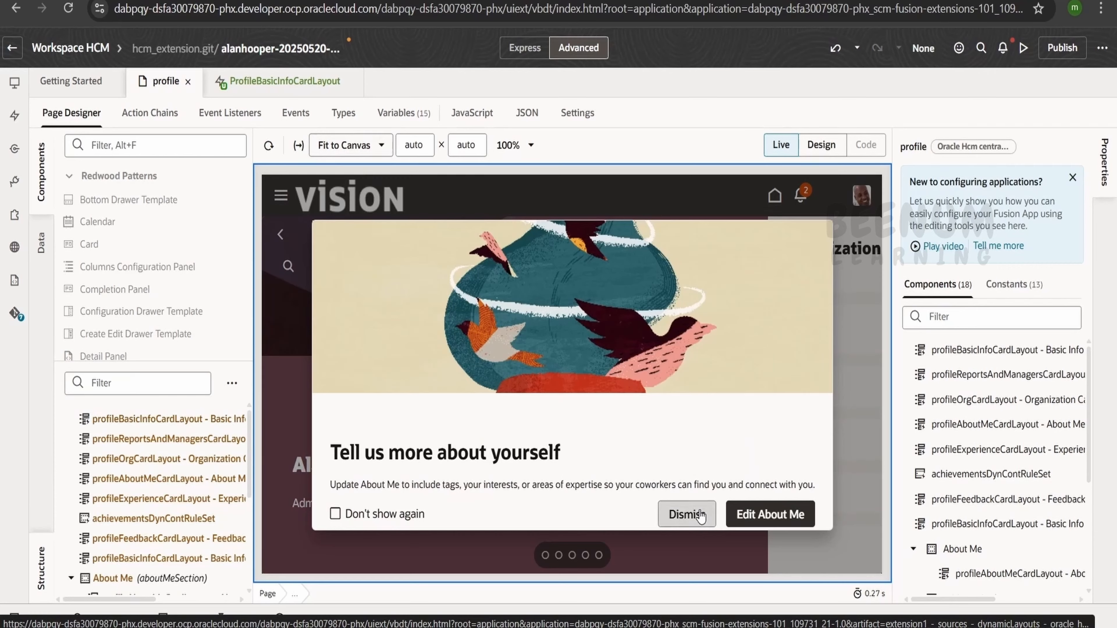
click(700, 516)
click(351, 145)
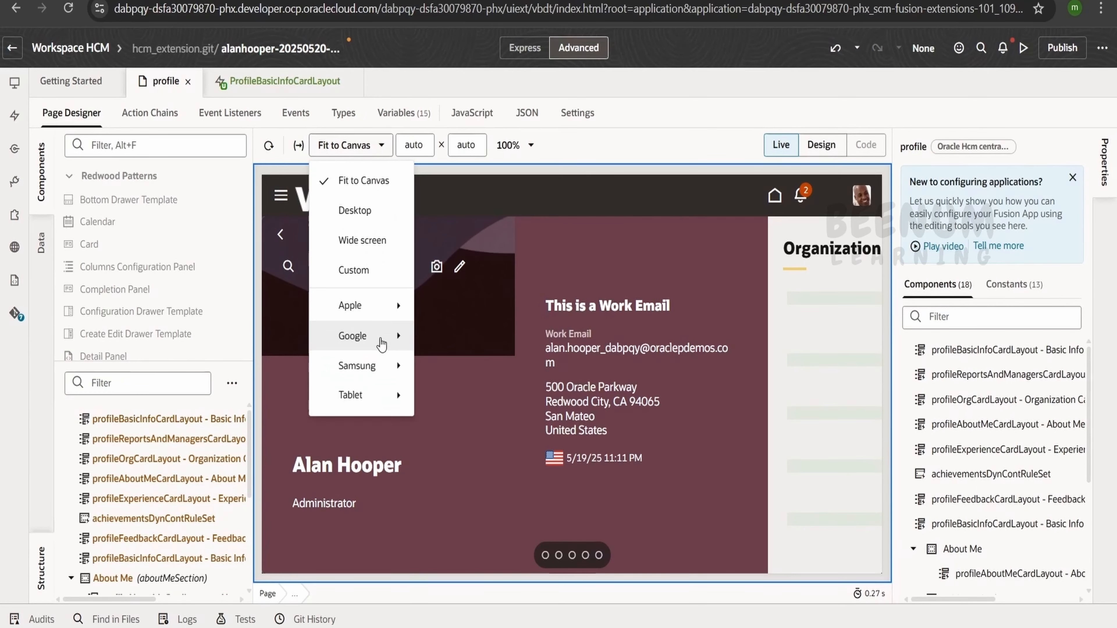
mouse_move(382, 307)
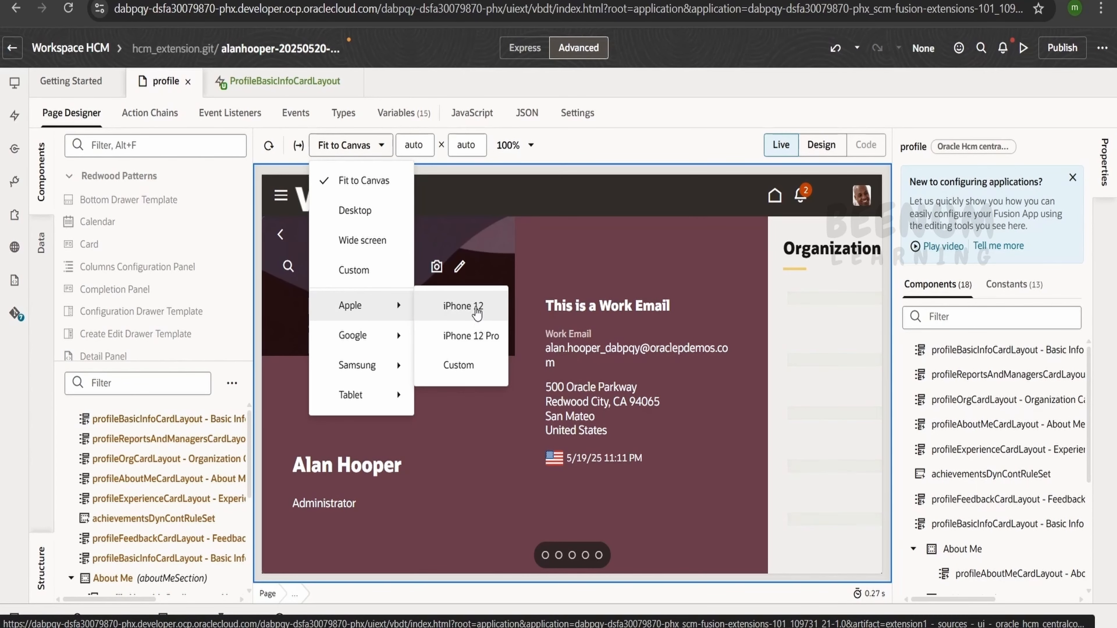
click(463, 306)
scroll(440, 347, down, 2)
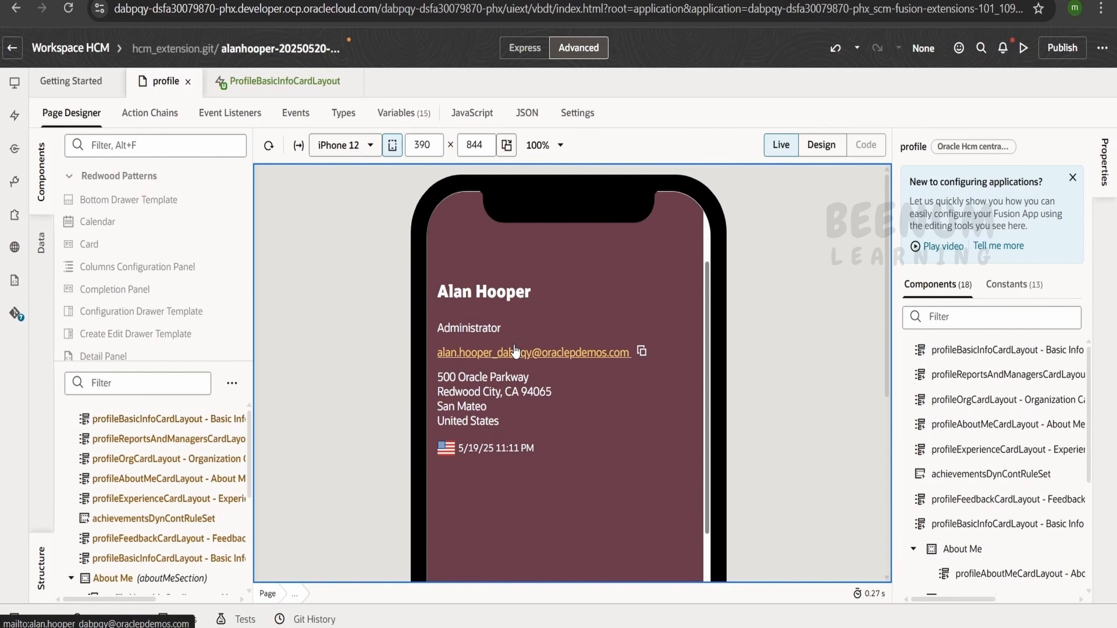
Step: Compare the Basic Info Card's display rule with the iPhone 12 preview of the profile page, ending at the rule set
click(248, 83)
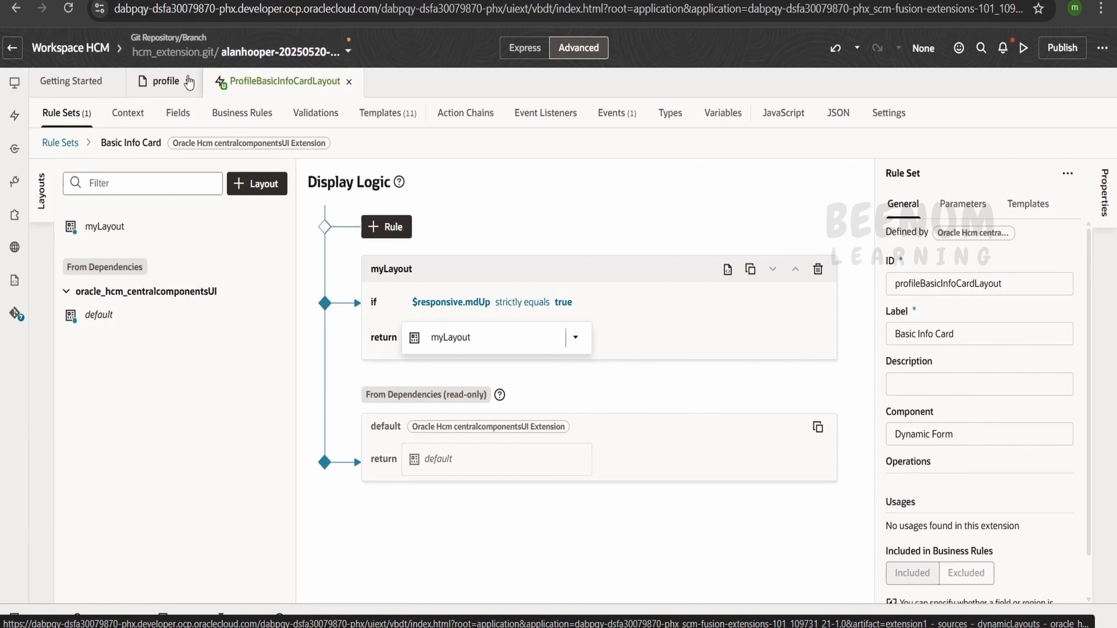
click(189, 81)
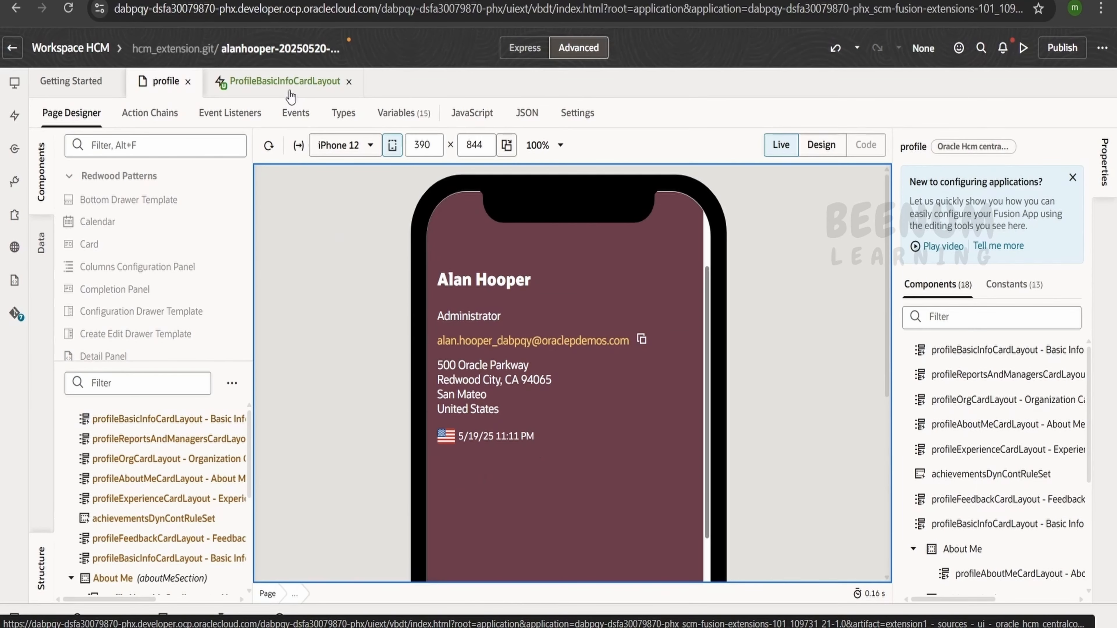
click(287, 81)
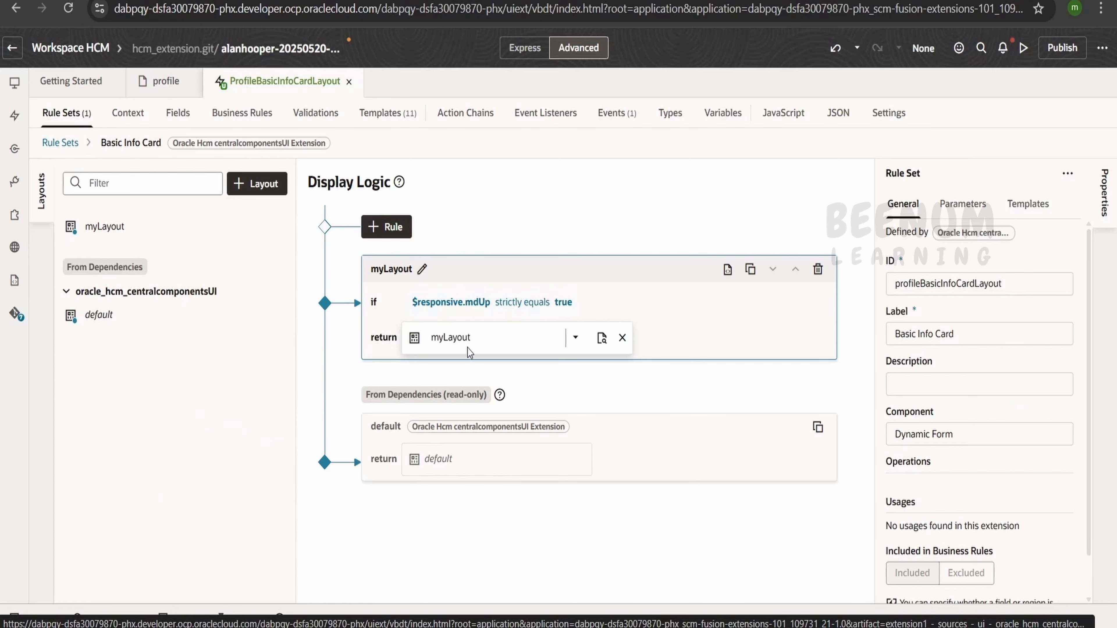
Step: Open myLayout from its display rule and go to the WorkEmail New Template assigned to the WorkEmail field
click(601, 338)
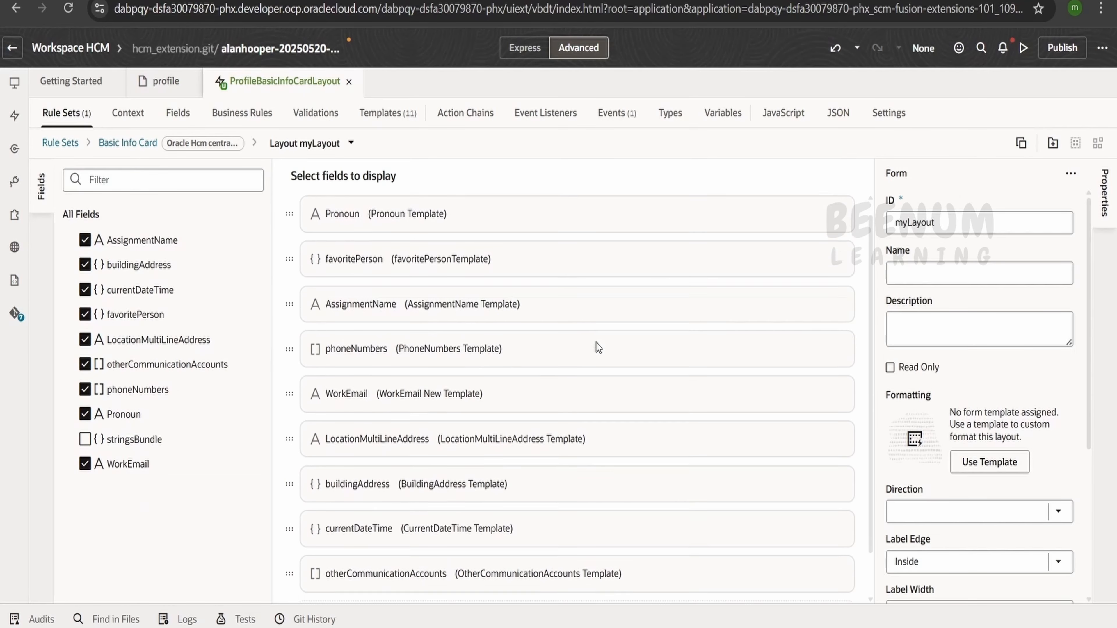
scroll(596, 343, down, 2)
click(405, 362)
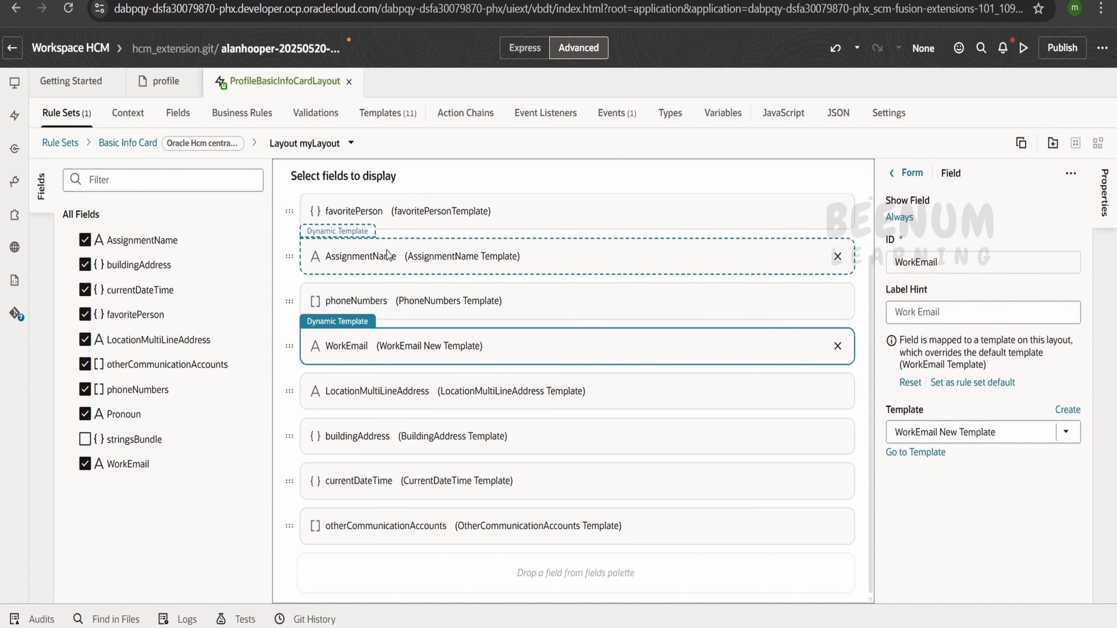
click(925, 453)
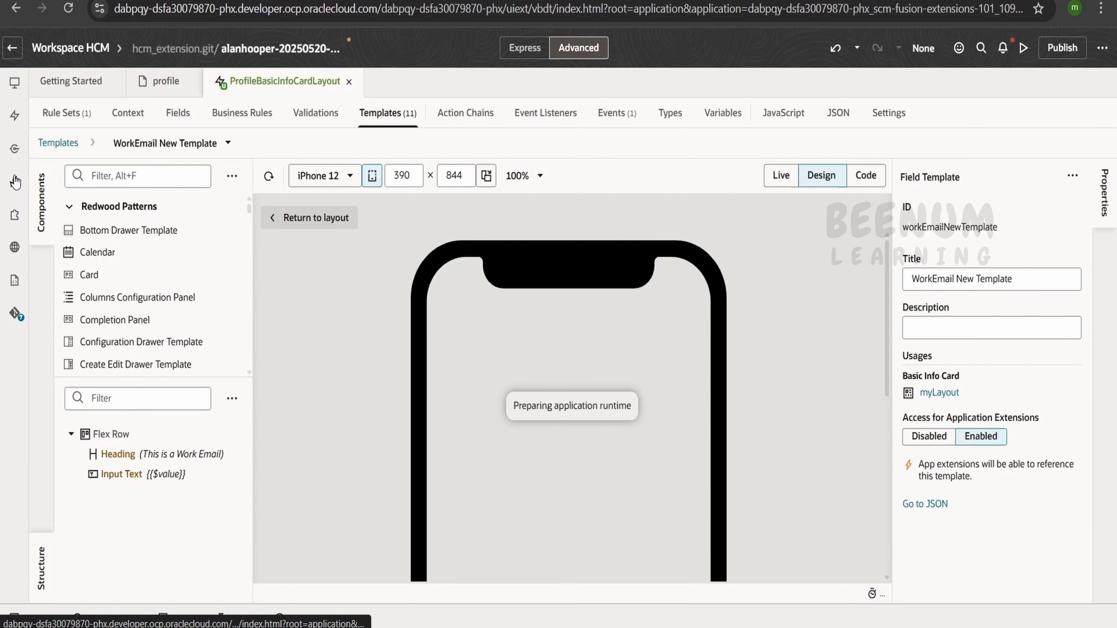
click(15, 149)
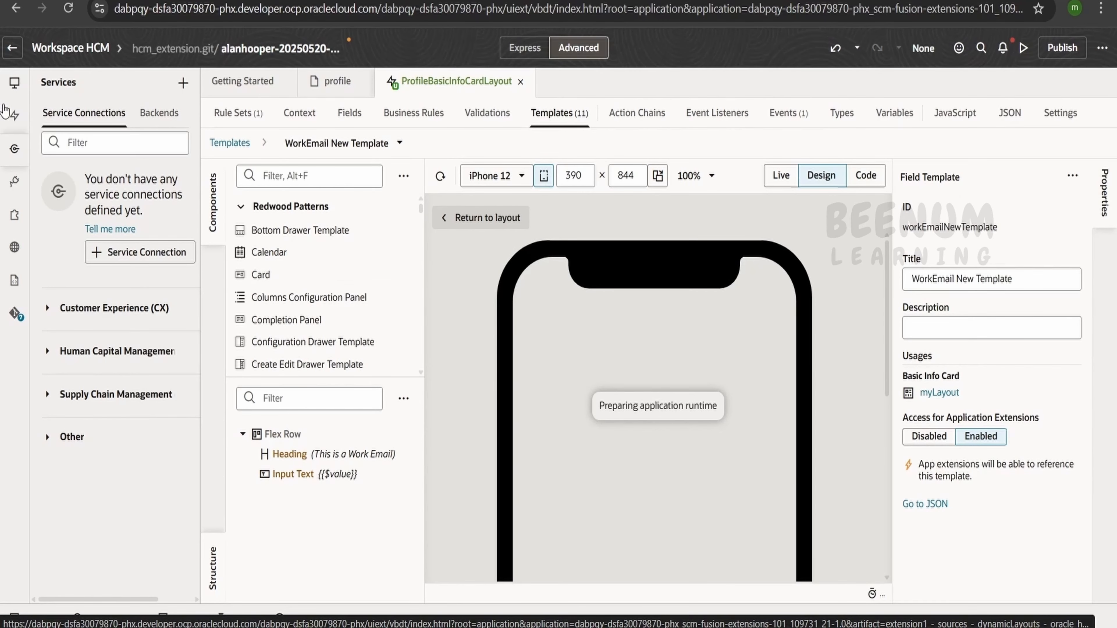
click(15, 149)
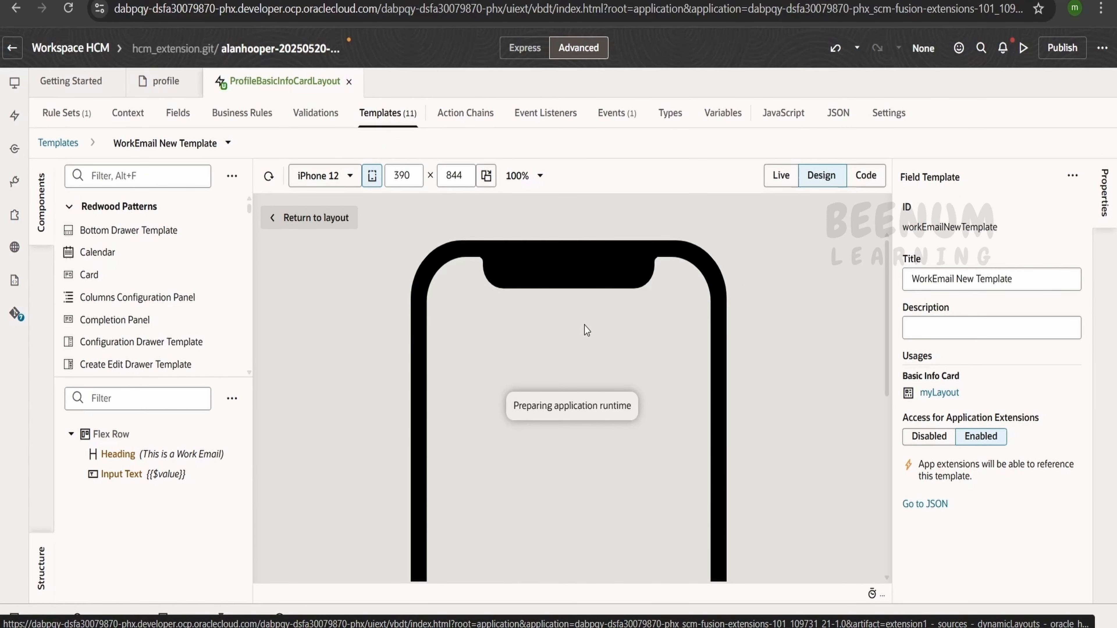